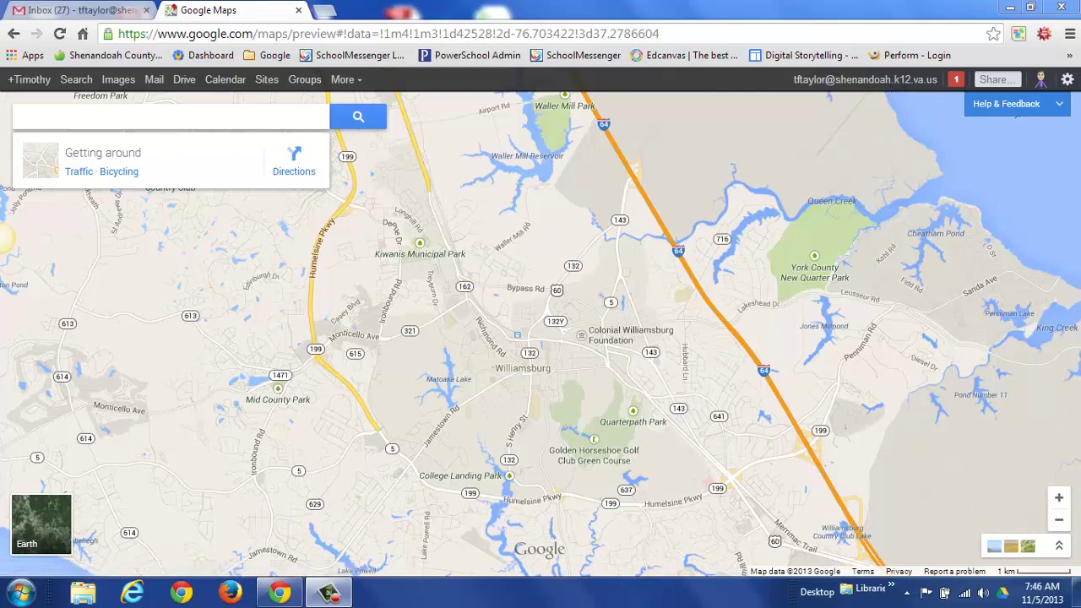
Open My Places from the gear menu and create a new map in Maps Engine Lite.
left_click(1068, 82)
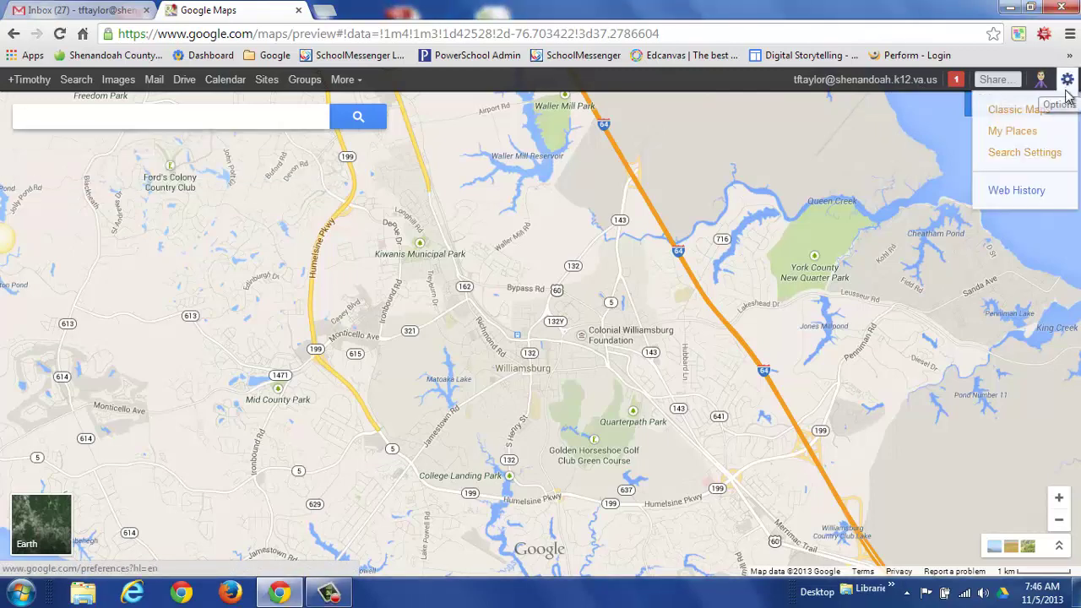
left_click(1023, 135)
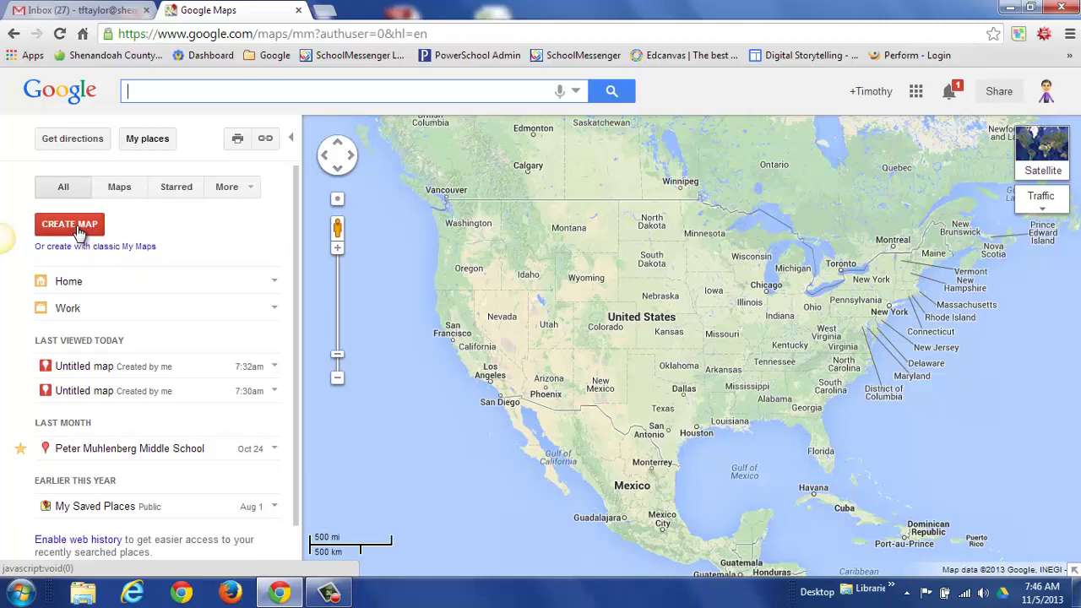
left_click(76, 226)
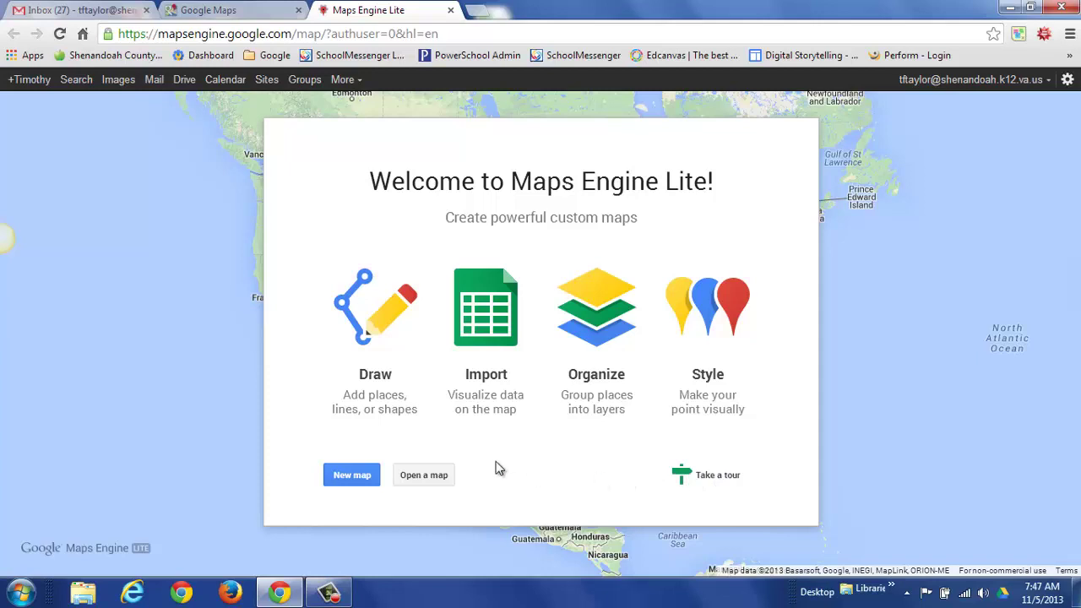
Create a blank map titled 'Route to Strasburg Museum' and save the title.
left_click(347, 479)
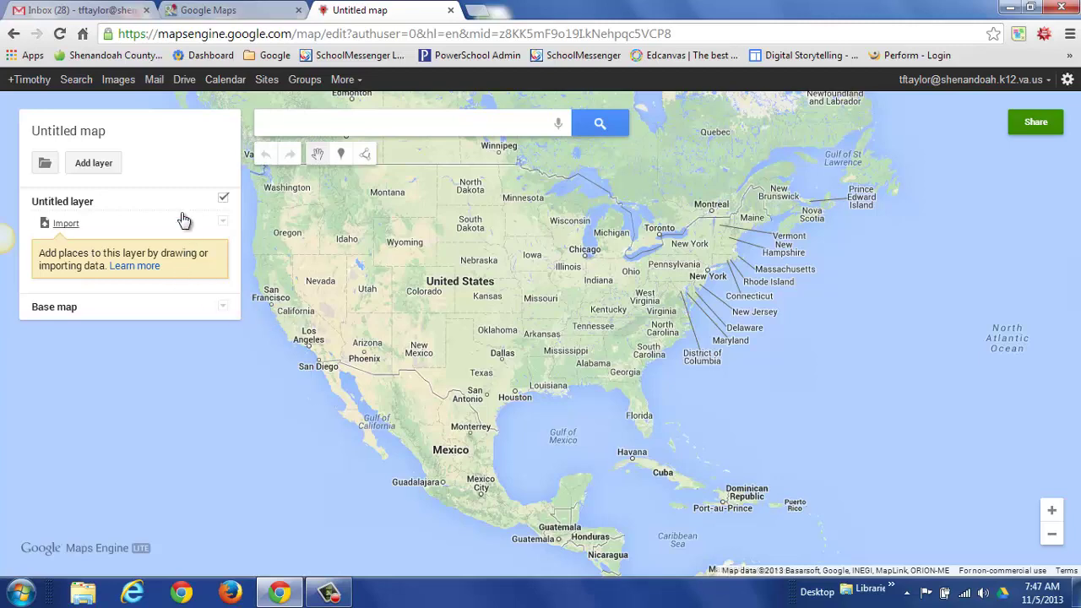
left_click(76, 138)
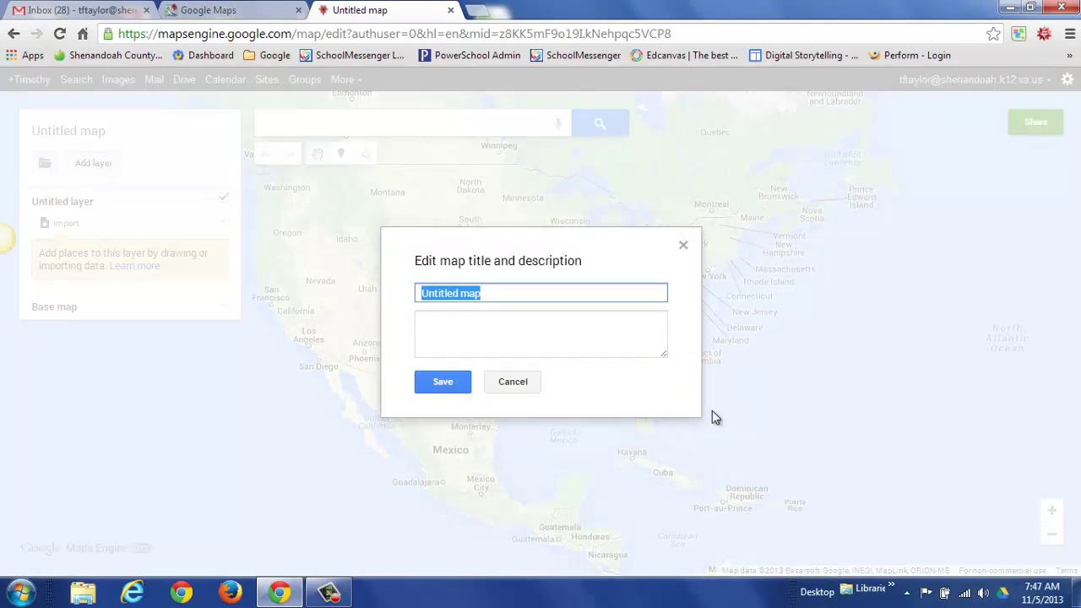
type("Route ")
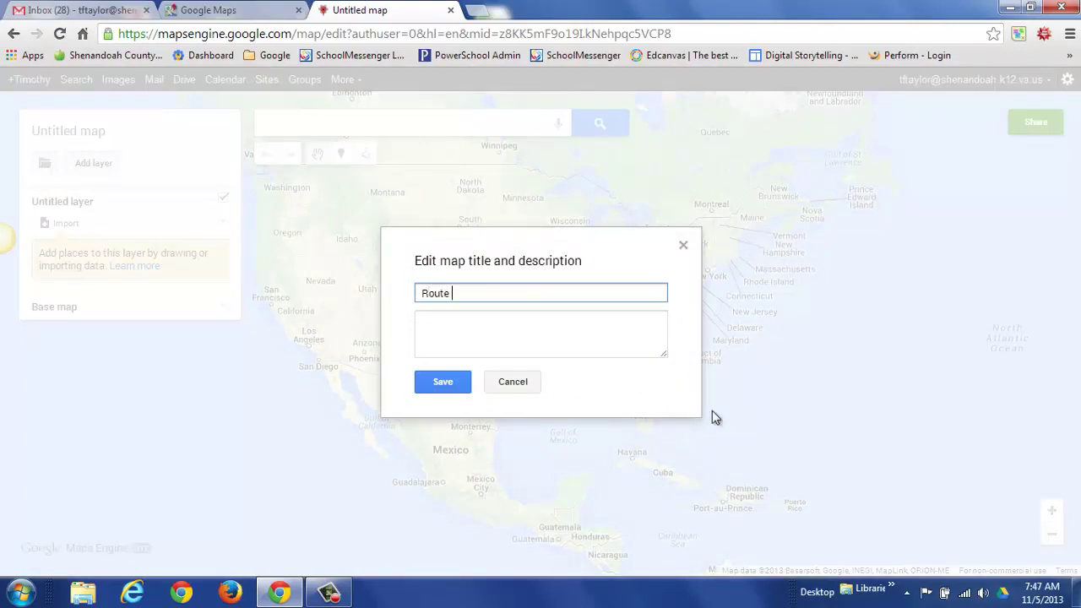
type("to Strasburg Museum")
left_click(439, 384)
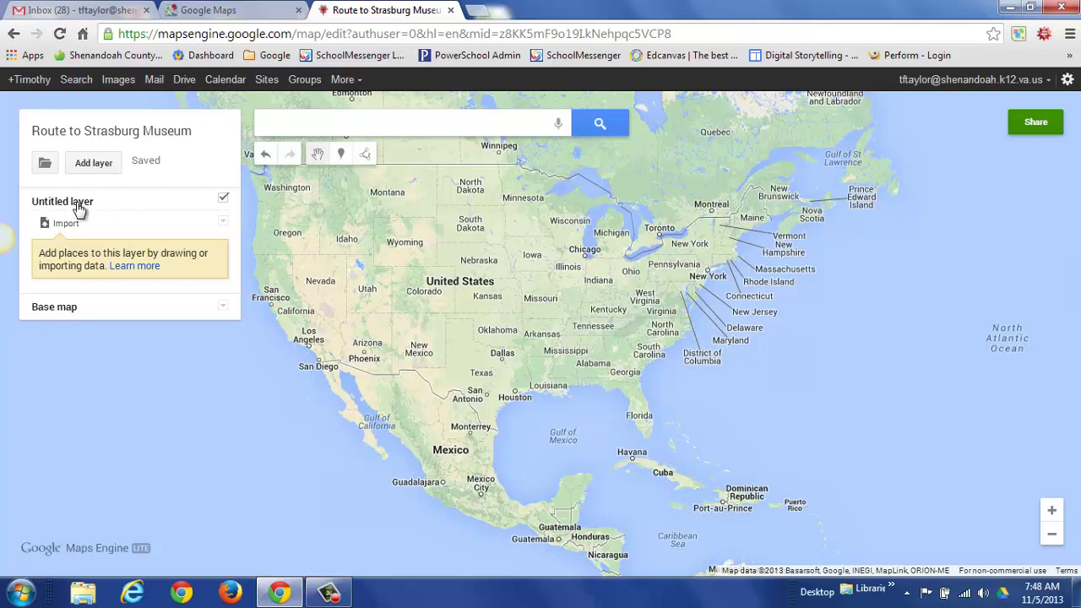
Rename the untitled layer to 'Path to Museum showing beginning and end'.
left_click(78, 209)
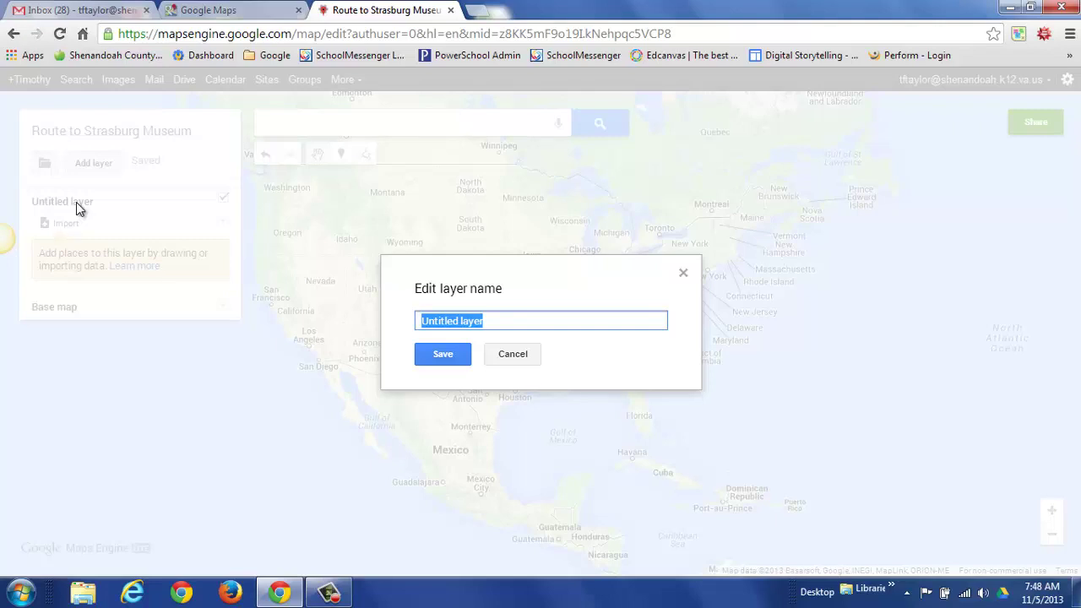
type("R")
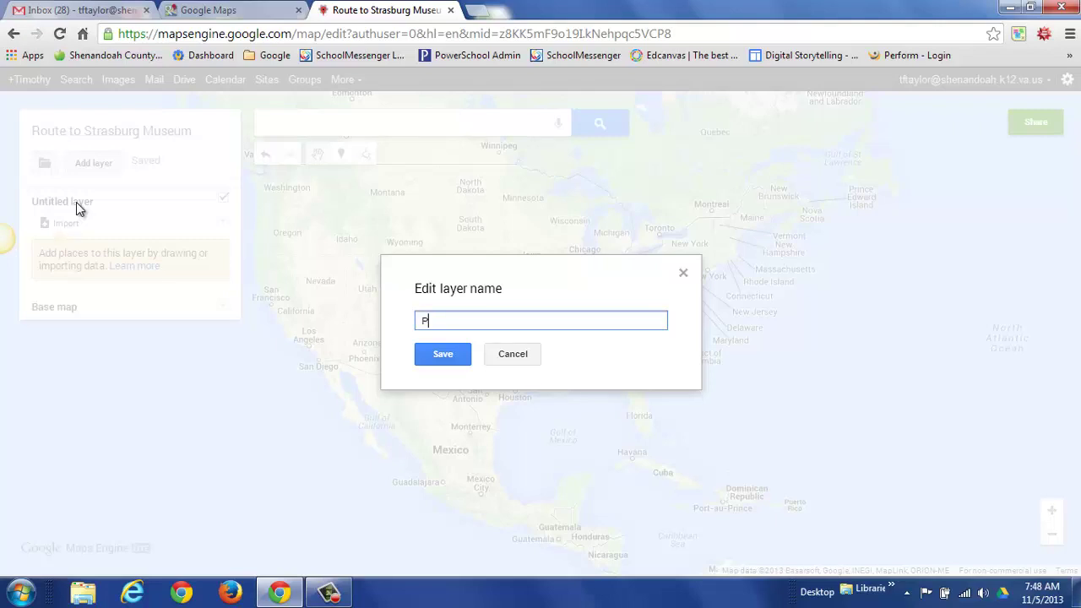
key("BackSpace")
type("Path to Museum showing ")
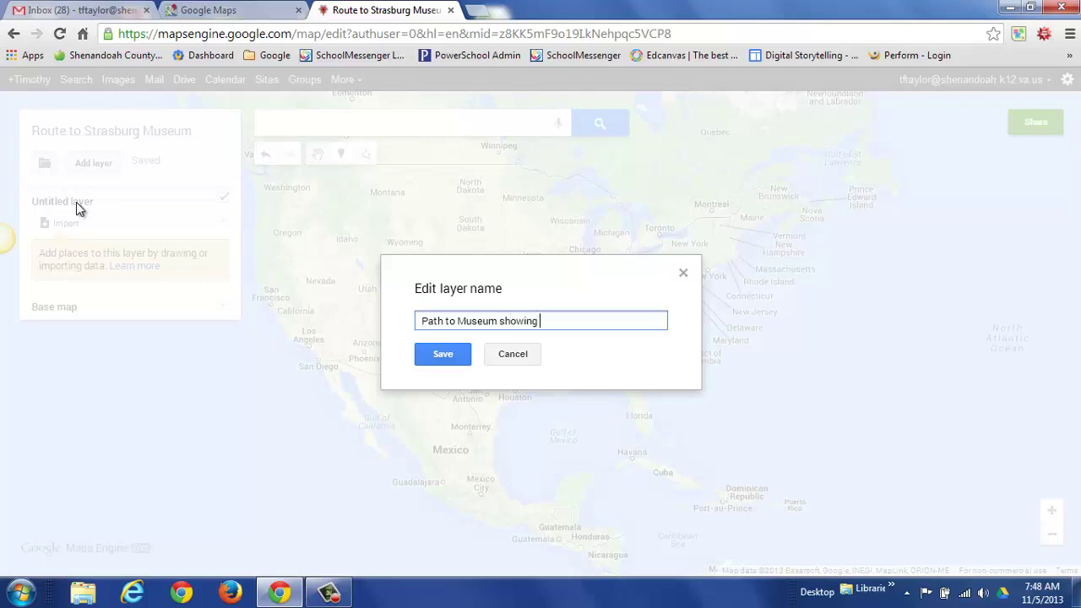
type("beginn")
key("BackSpace")
key("BackSpace")
key("BackSpace")
type("inning and end")
left_click(442, 356)
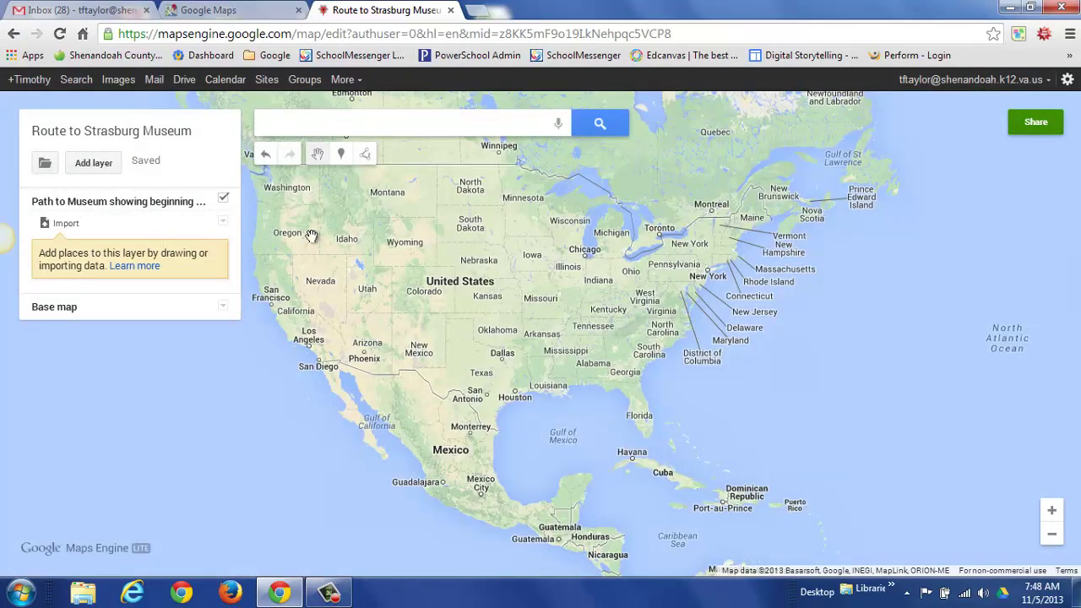
left_click(363, 125)
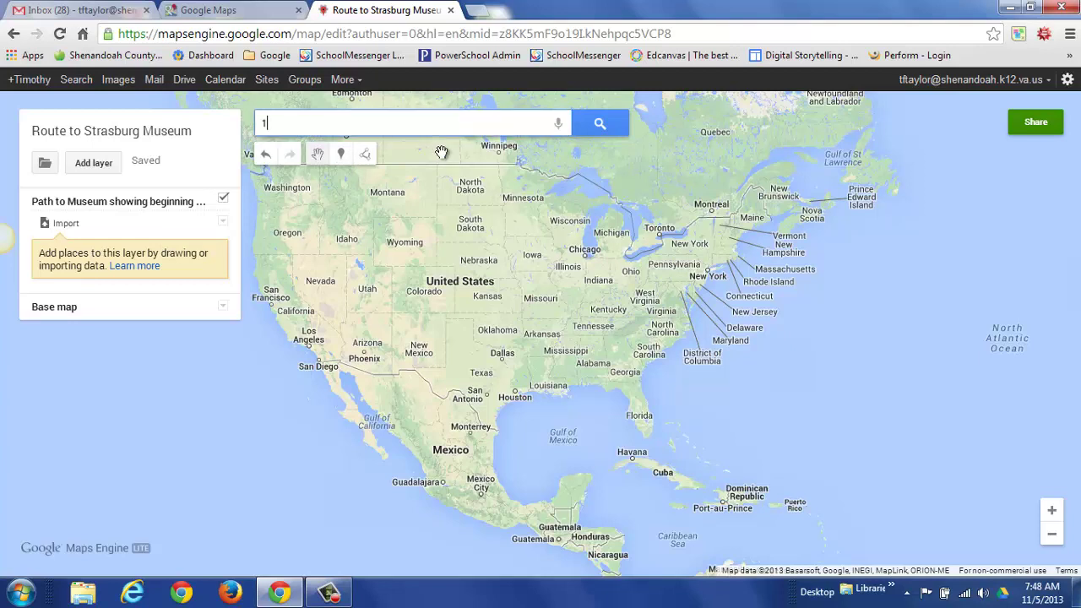
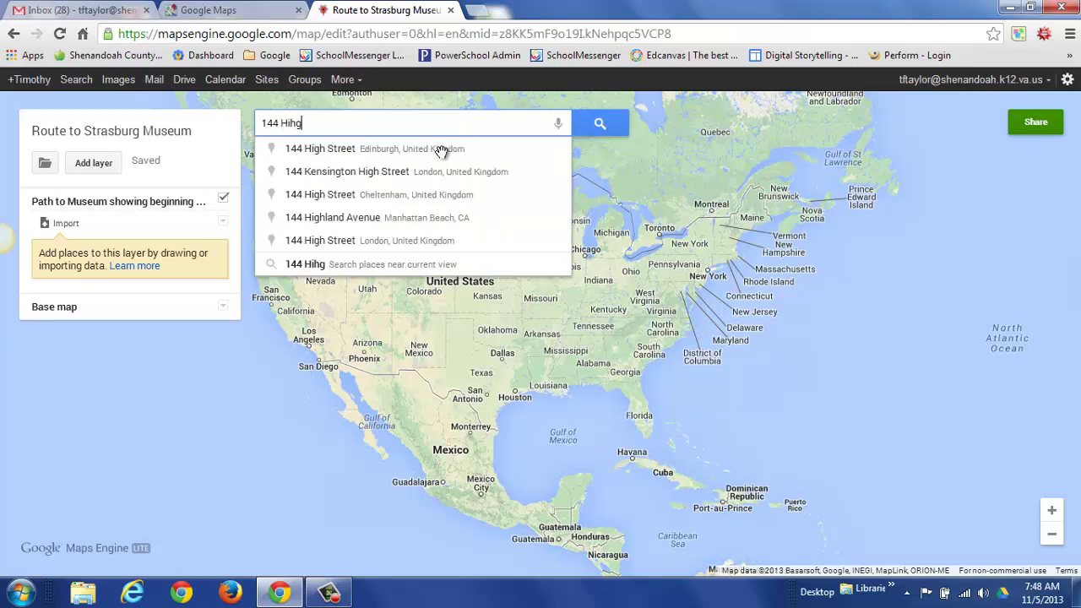
type("., SGT")
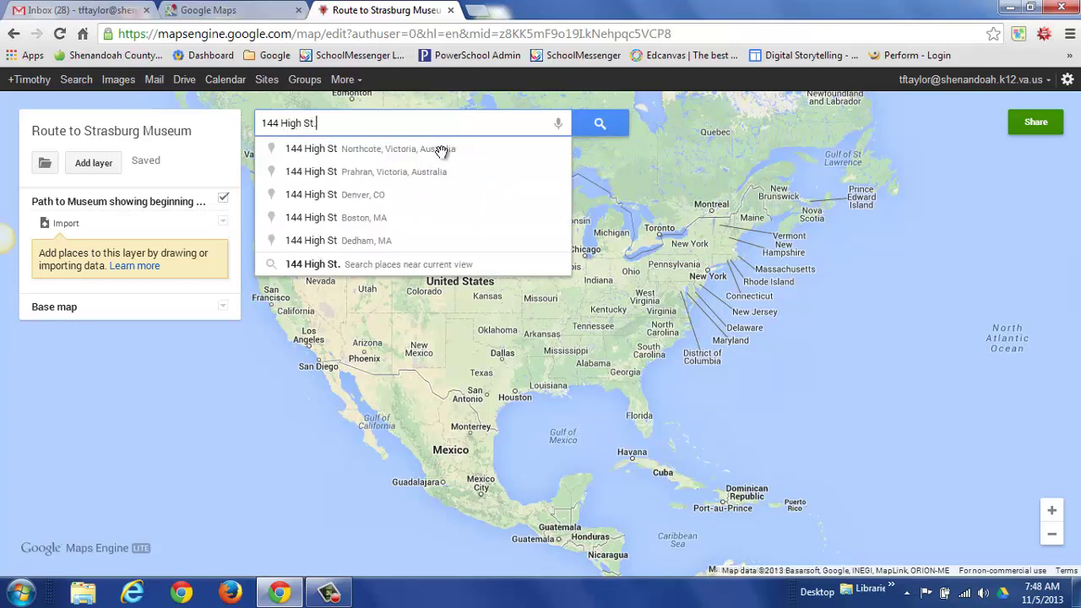
key("BackSpace")
key("BackSpace")
type("gtras")
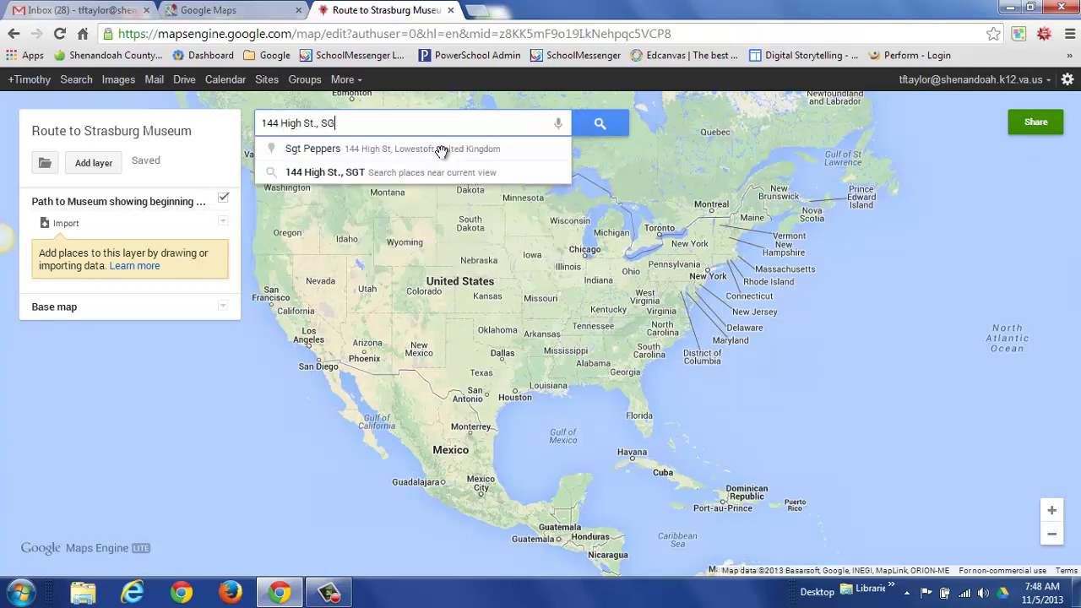
key("BackSpace")
key("BackSpace")
key("BackSpace")
key("BackSpace")
key("BackSpace")
type("trasb")
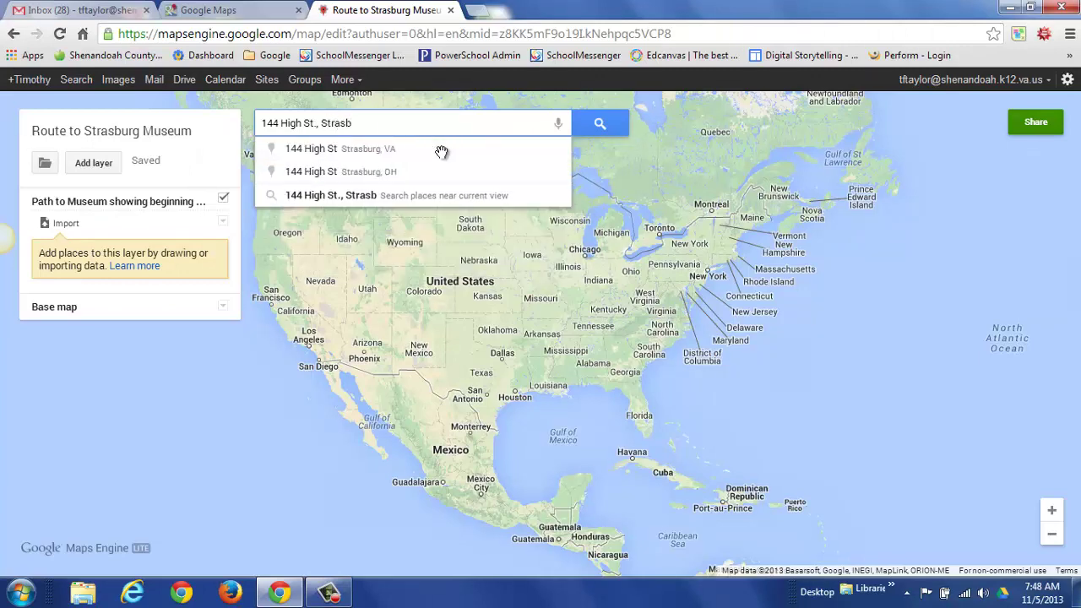
left_click(369, 151)
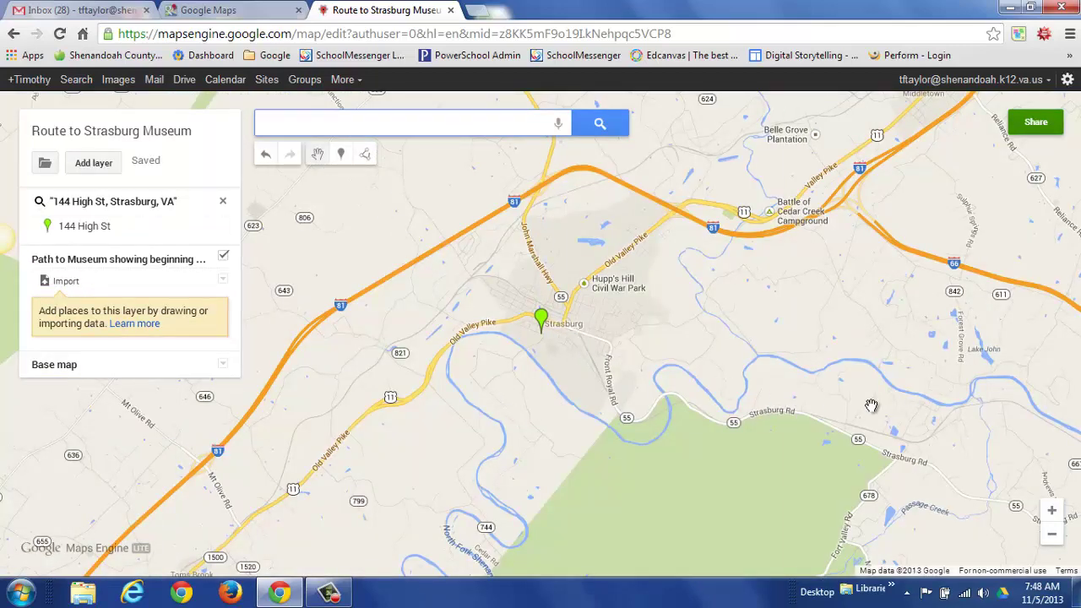
left_click(1052, 514)
left_click(1052, 512)
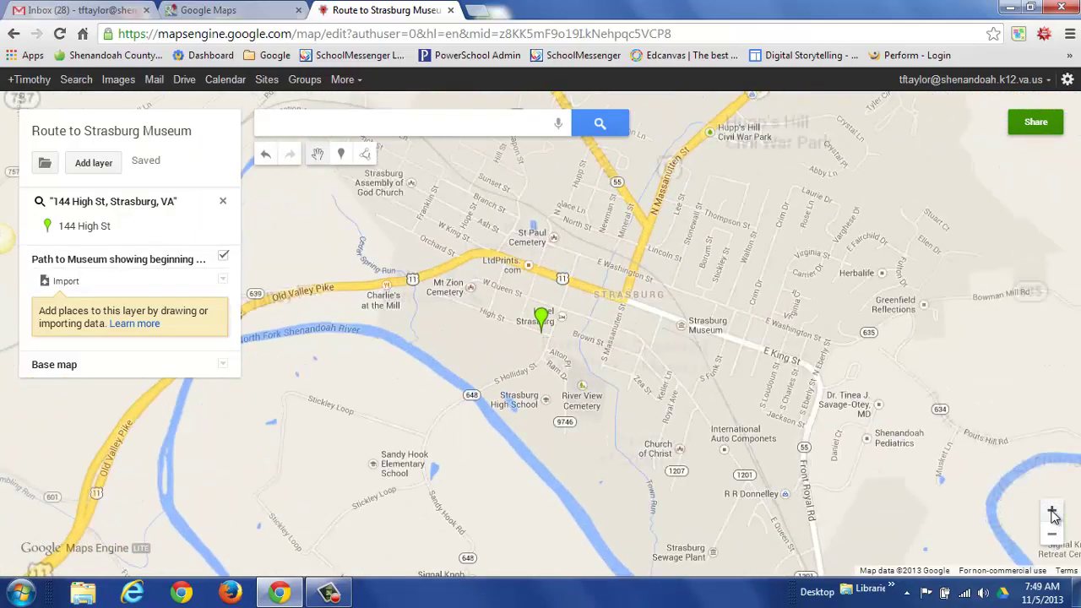
left_click(1053, 513)
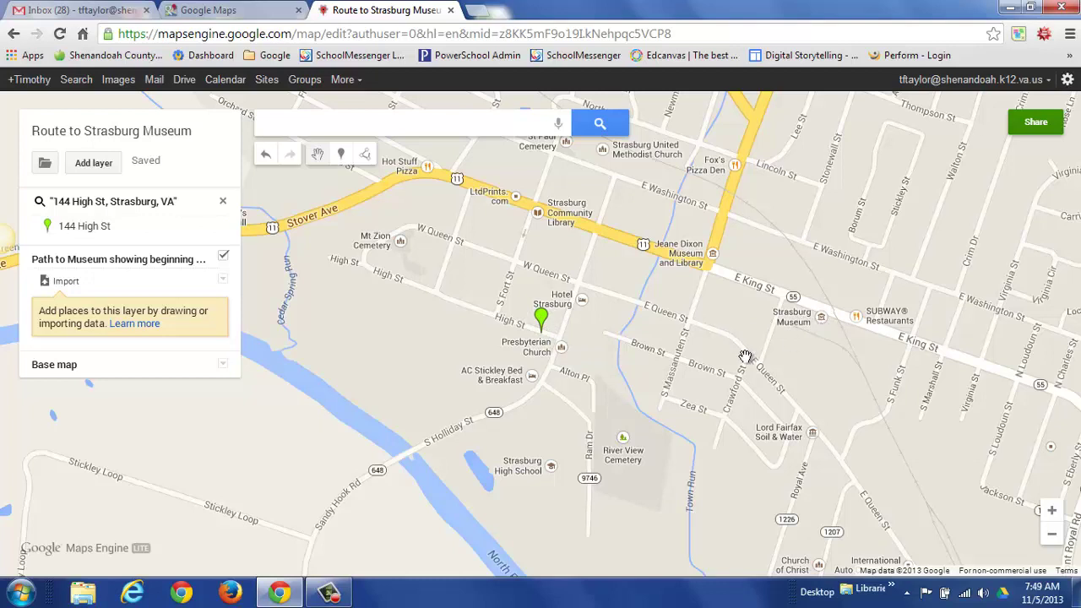
left_click(541, 318)
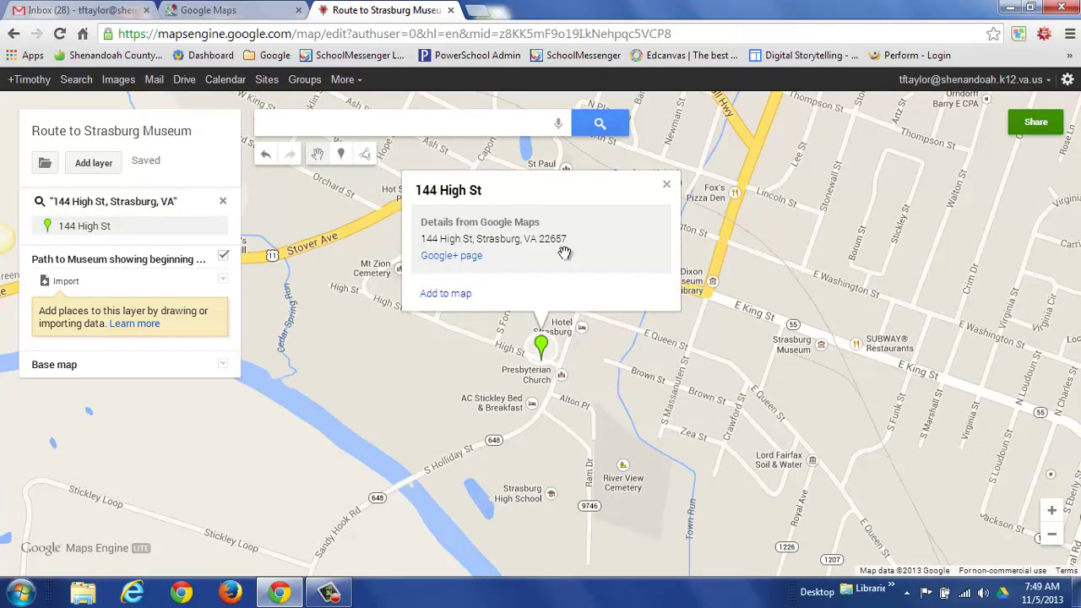
left_click(667, 187)
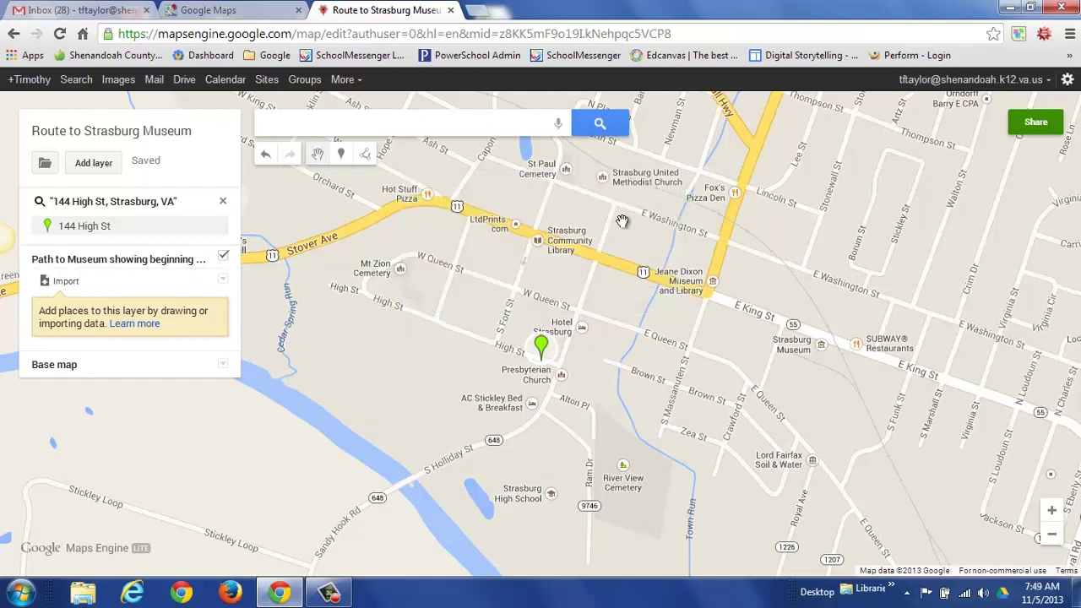
left_click(342, 157)
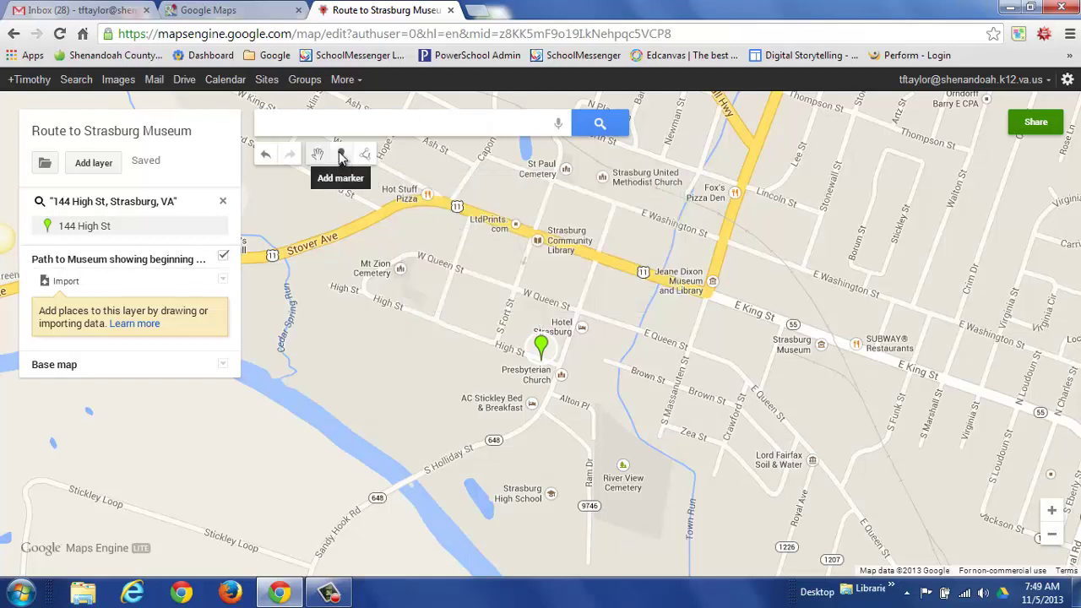
left_click(342, 157)
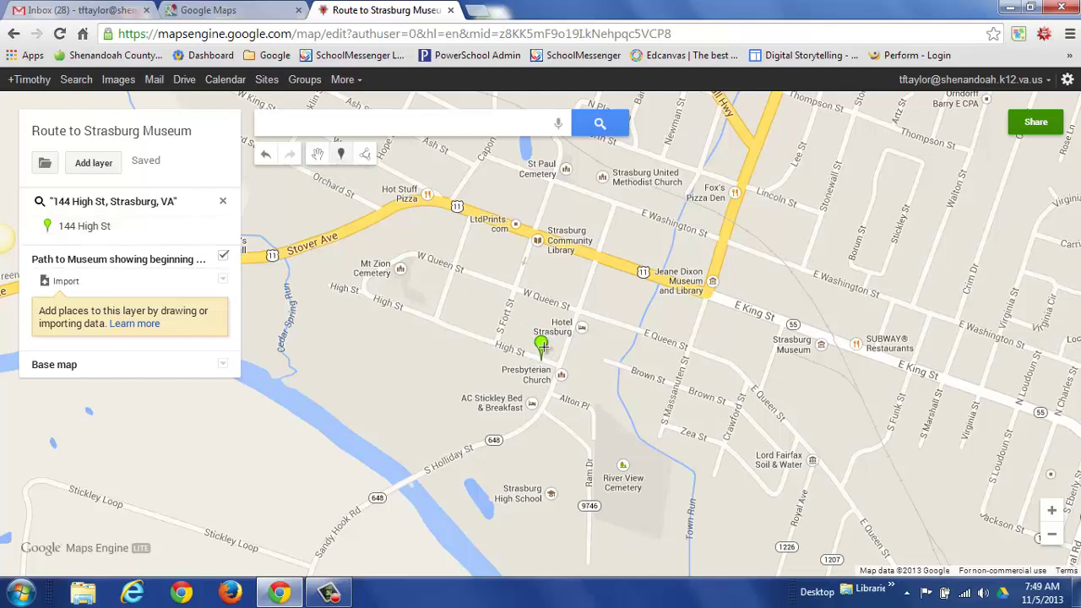
left_click(541, 343)
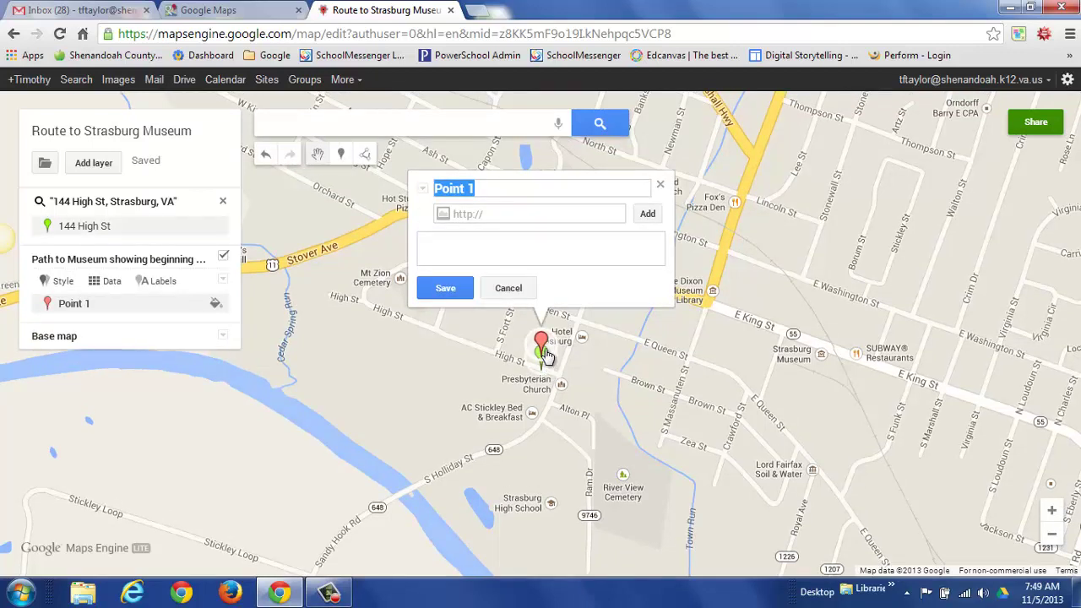
left_click_drag(542, 343, 541, 352)
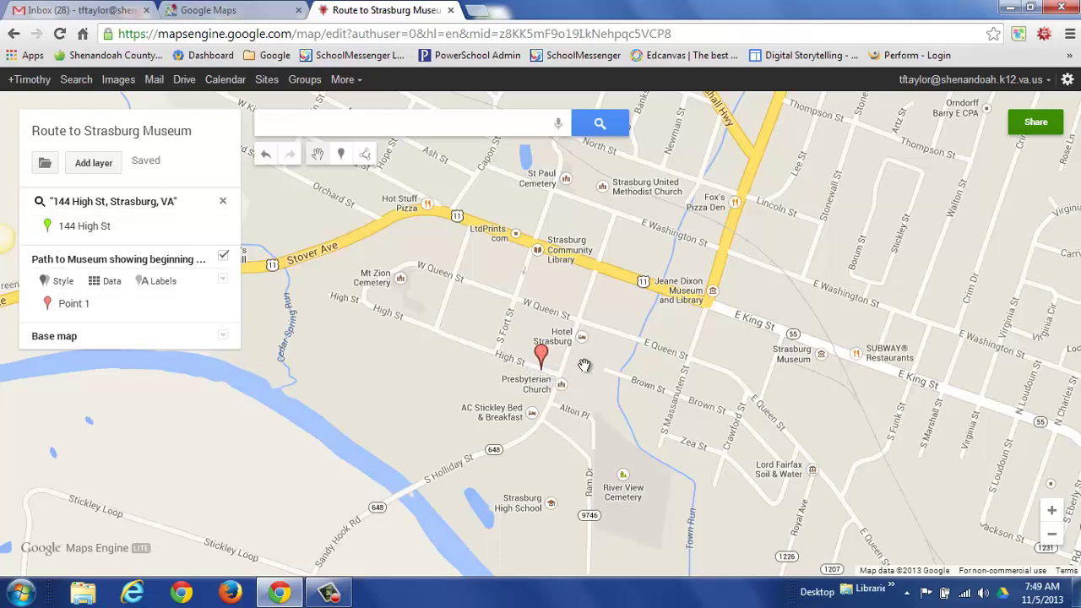
left_click(542, 358)
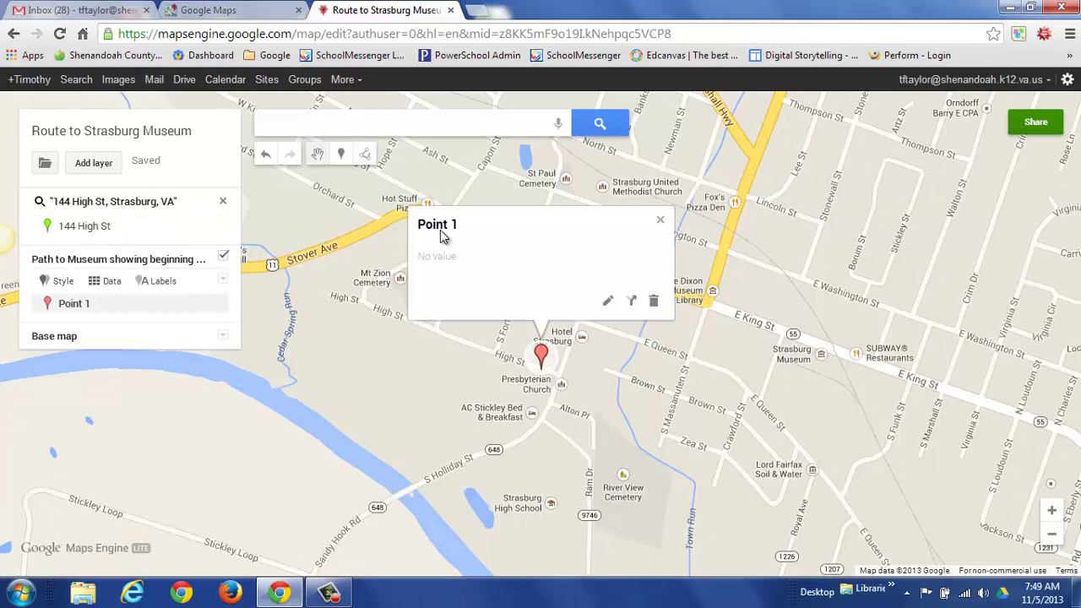
Title the point 'My Home', describe it as where my home is in Strasburg, and save.
left_click(607, 304)
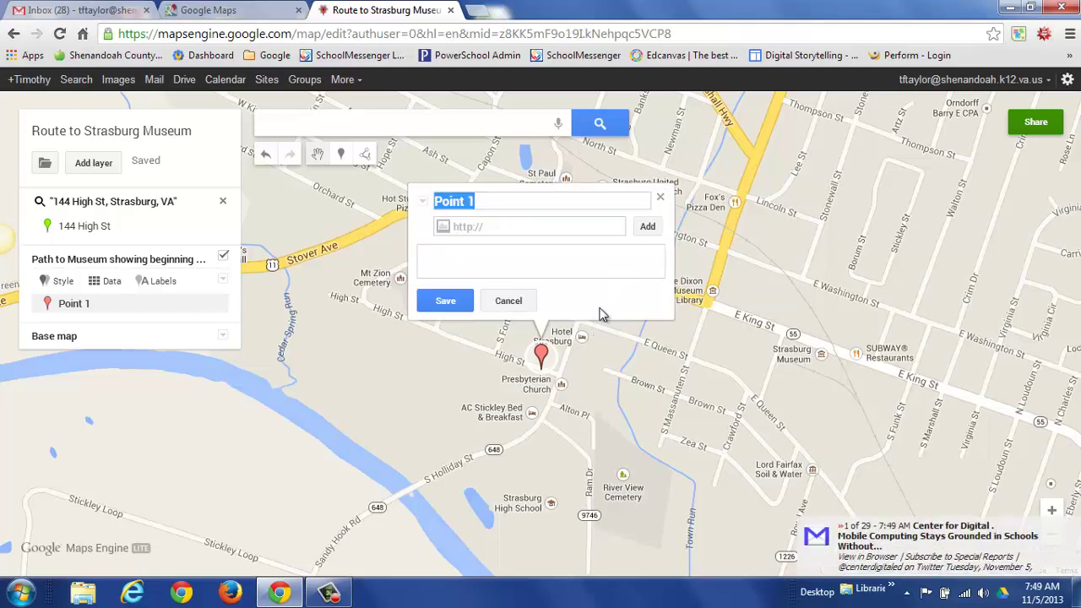
type("My ho")
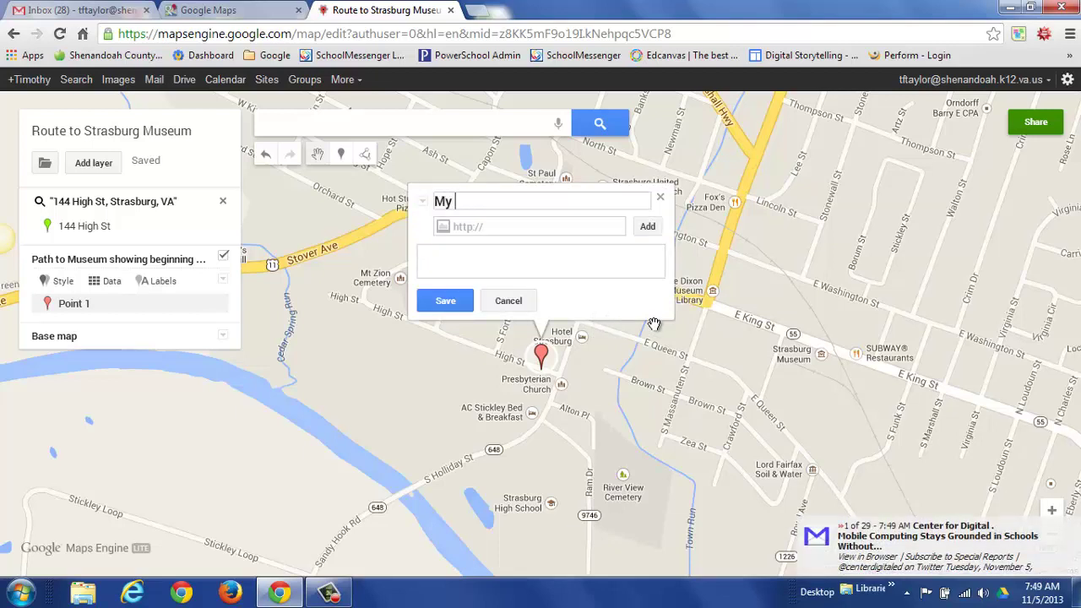
key("BackSpace")
key("BackSpace")
type("Home")
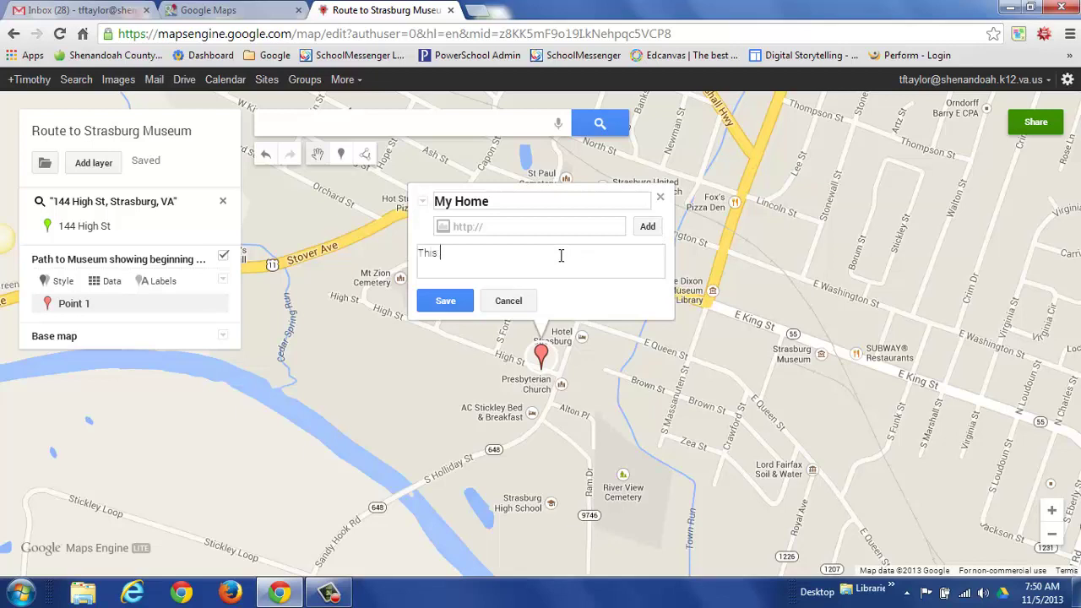
type("where my home i")
key("BackSpace")
type("sburg.")
left_click(447, 302)
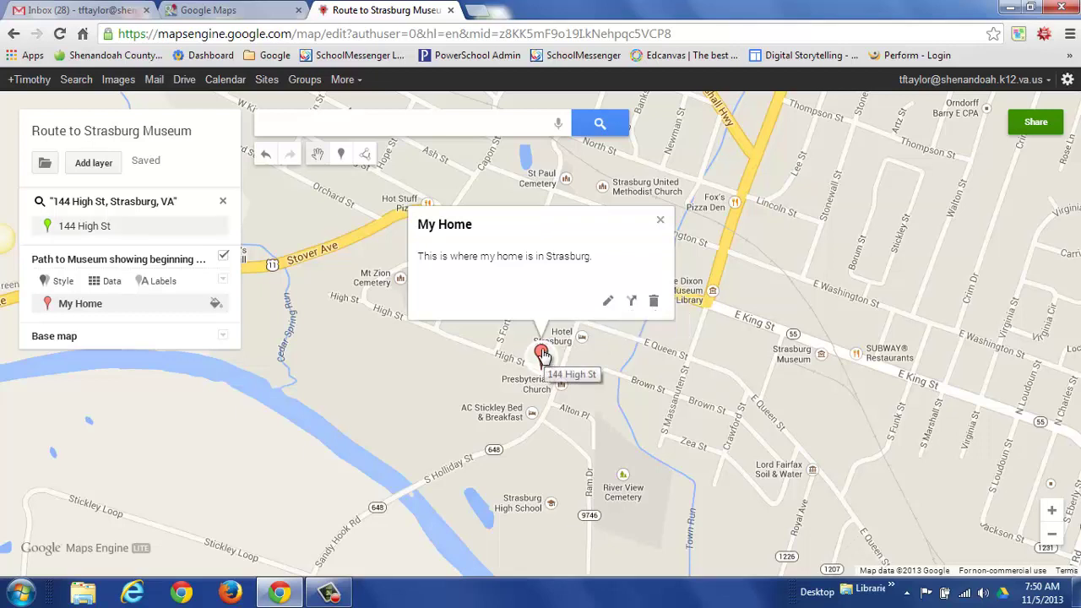
Replace the My Home marker with the yellow house icon from More icons, after trying purple and circle.
left_click(661, 220)
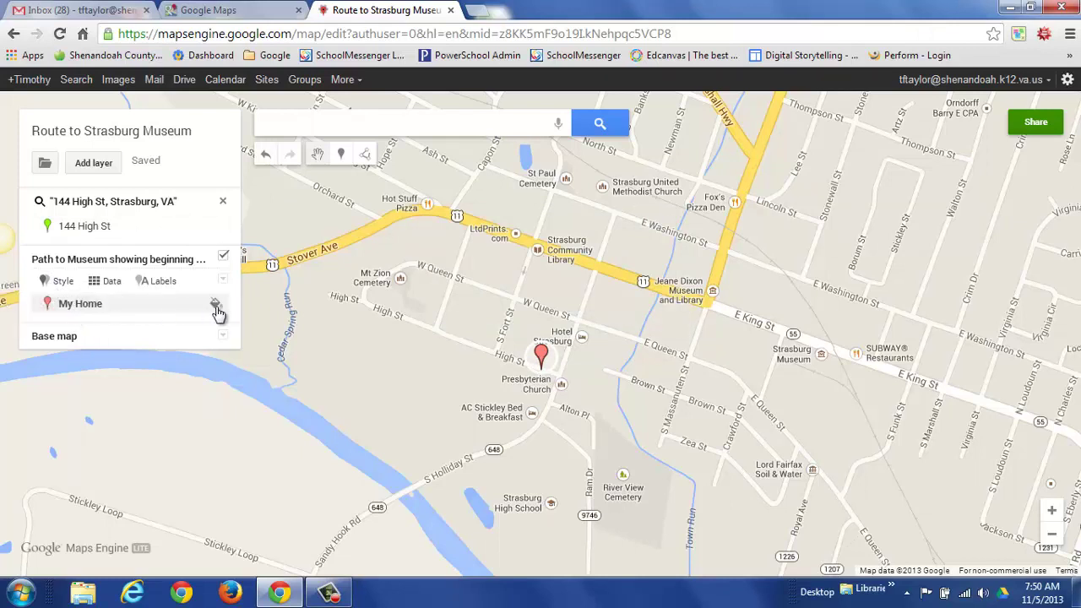
left_click(216, 310)
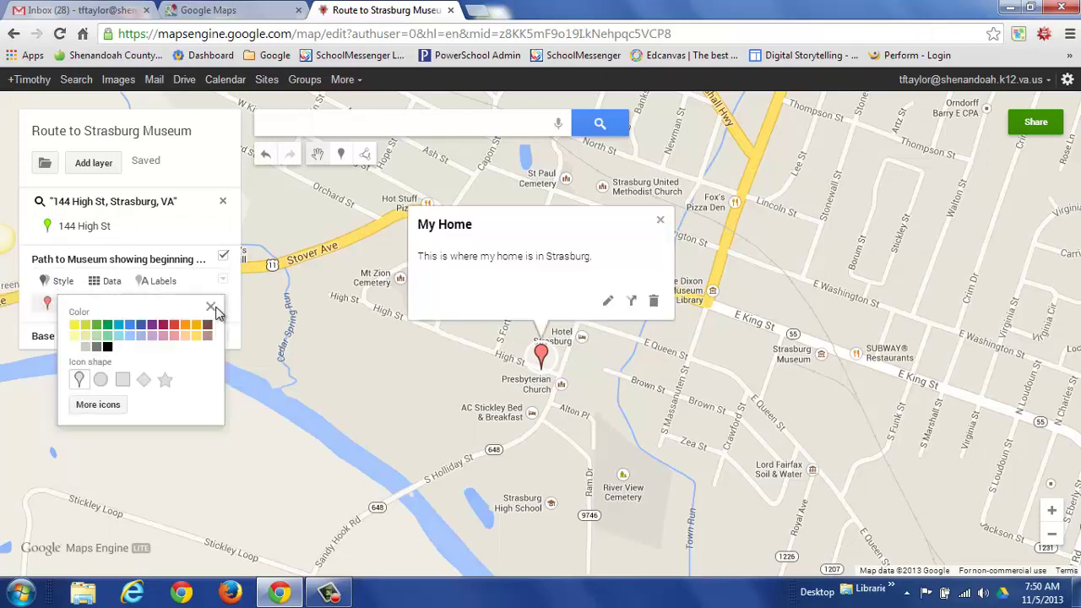
left_click(152, 326)
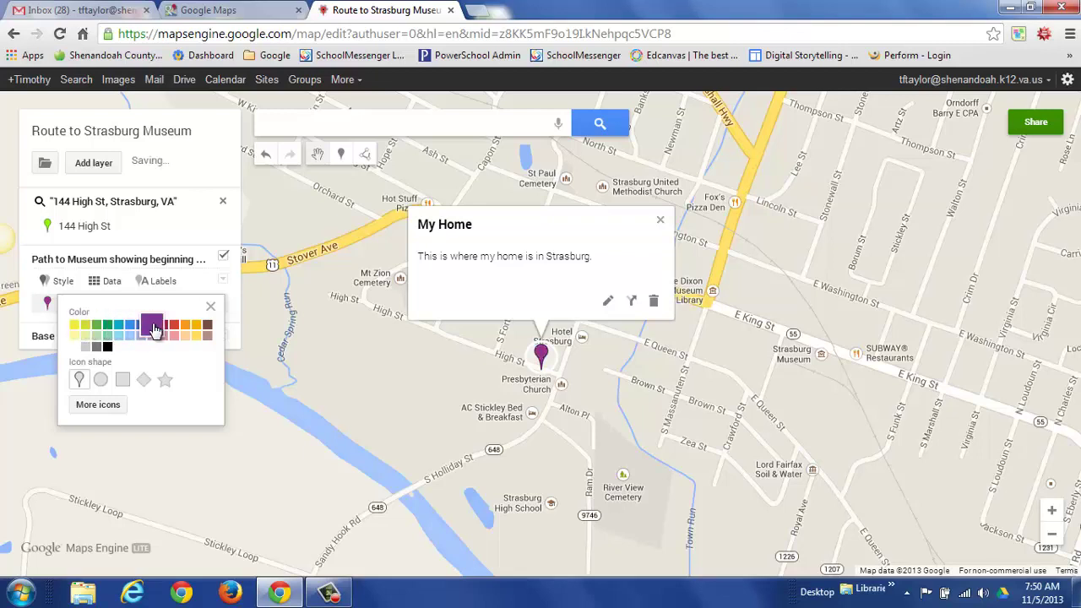
left_click(102, 381)
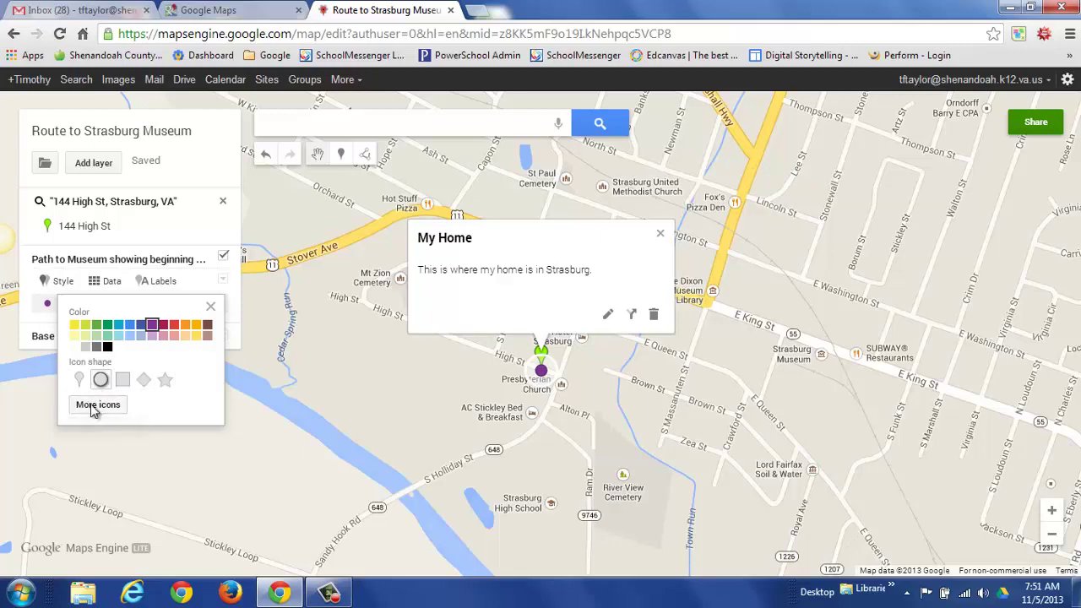
left_click(95, 405)
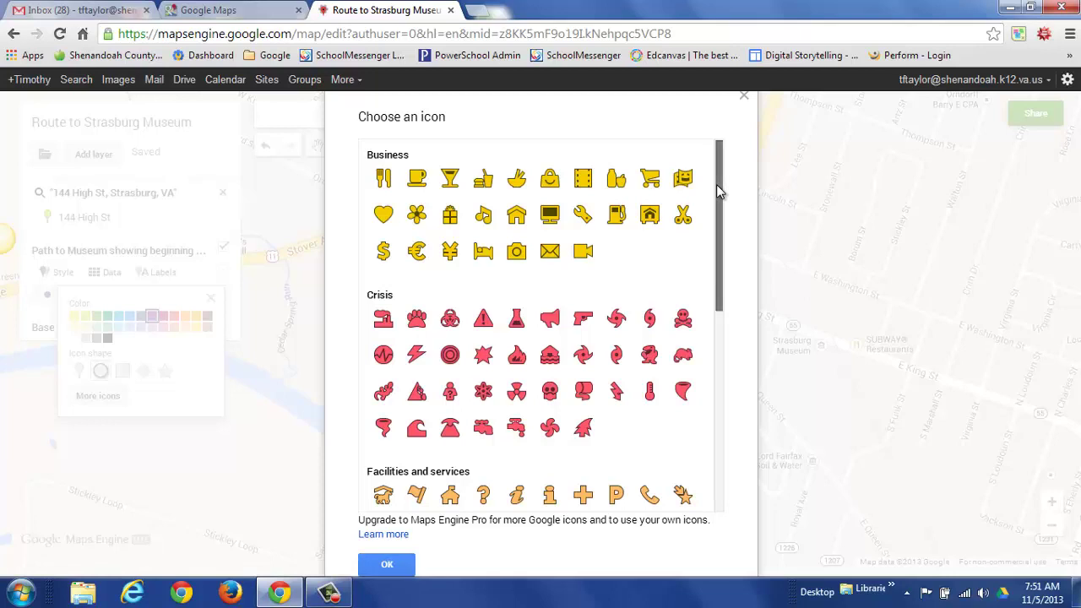
left_click_drag(718, 208, 710, 416)
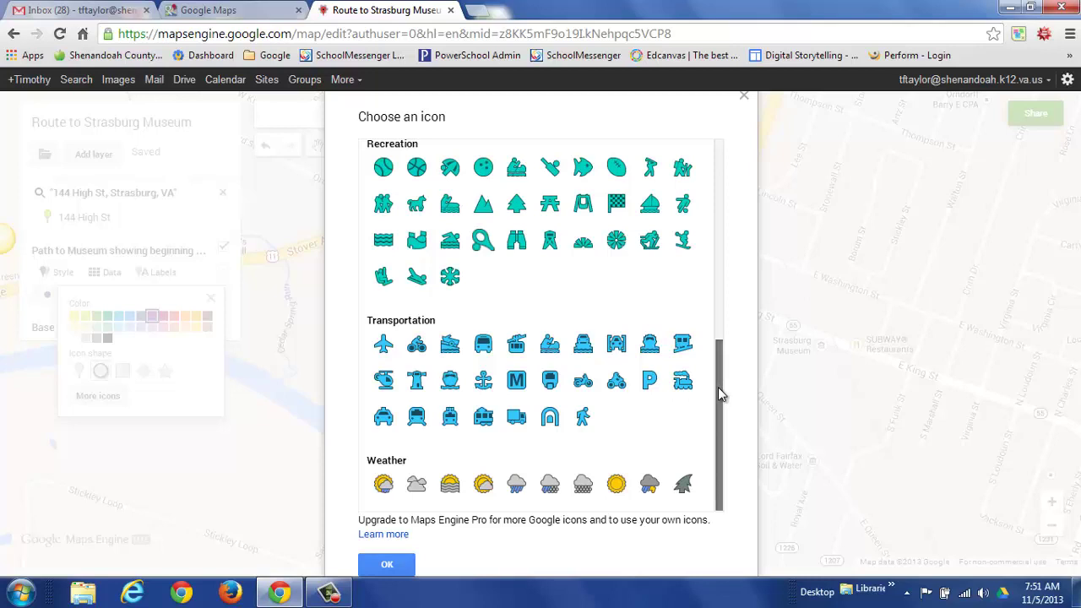
left_click_drag(718, 387, 693, 181)
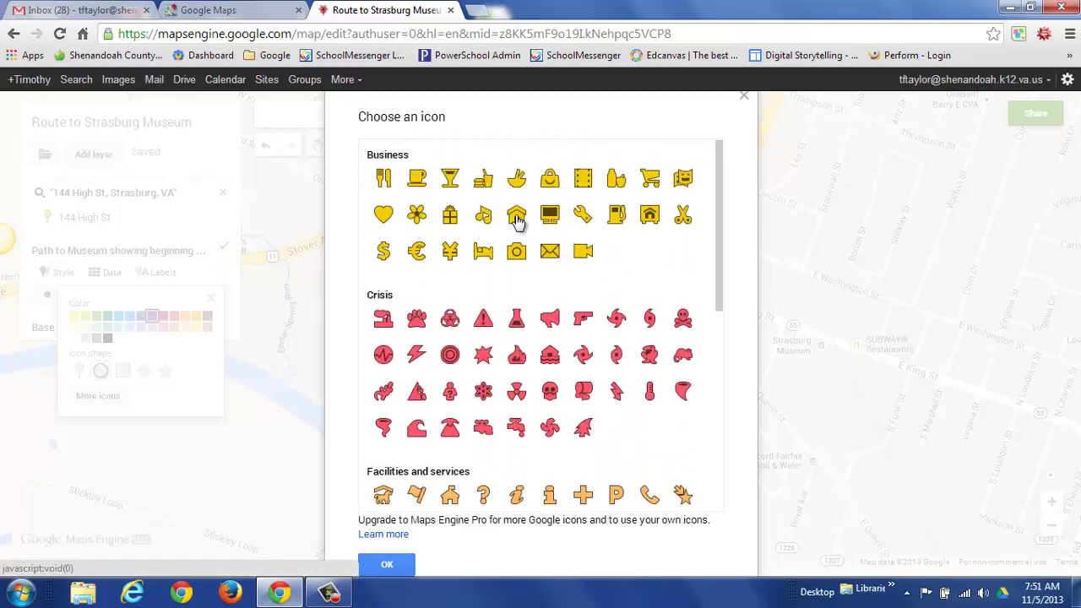
left_click(517, 217)
left_click(385, 570)
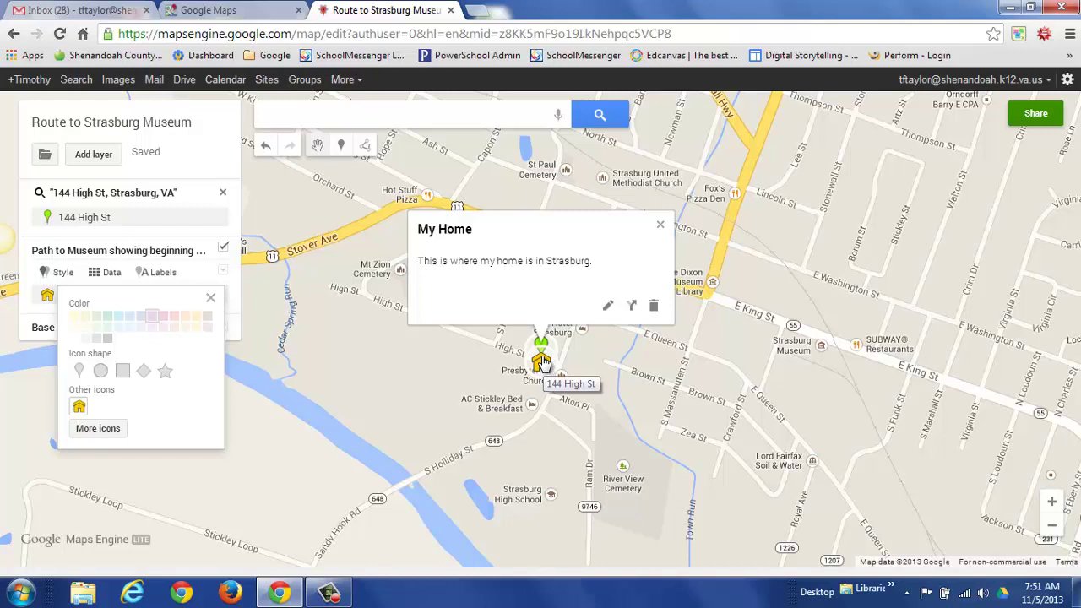
Set the layer's style mode to Individual styles.
left_click(210, 302)
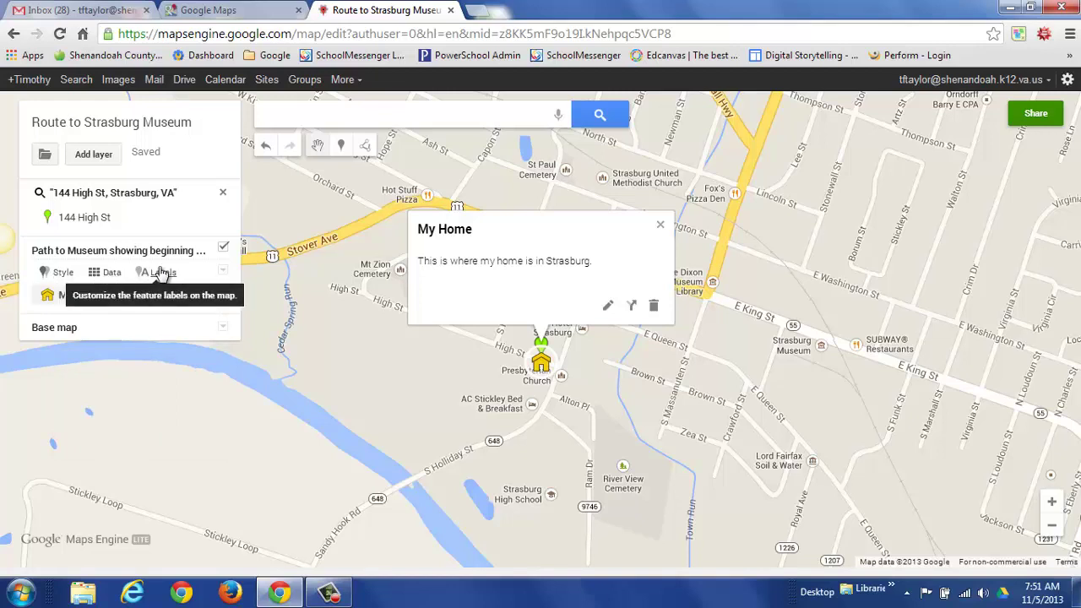
left_click(61, 276)
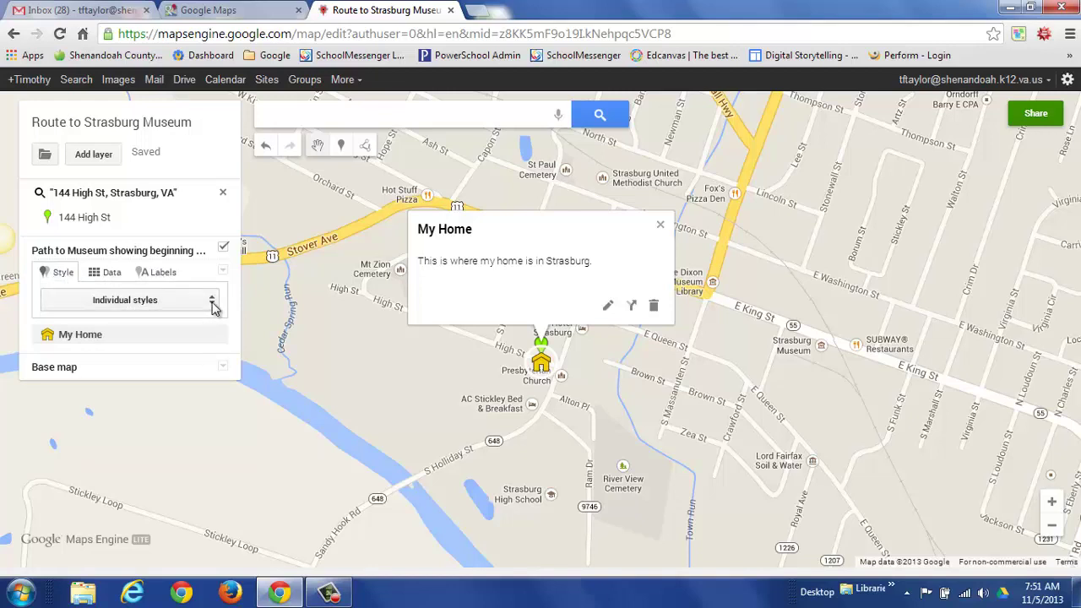
left_click(212, 308)
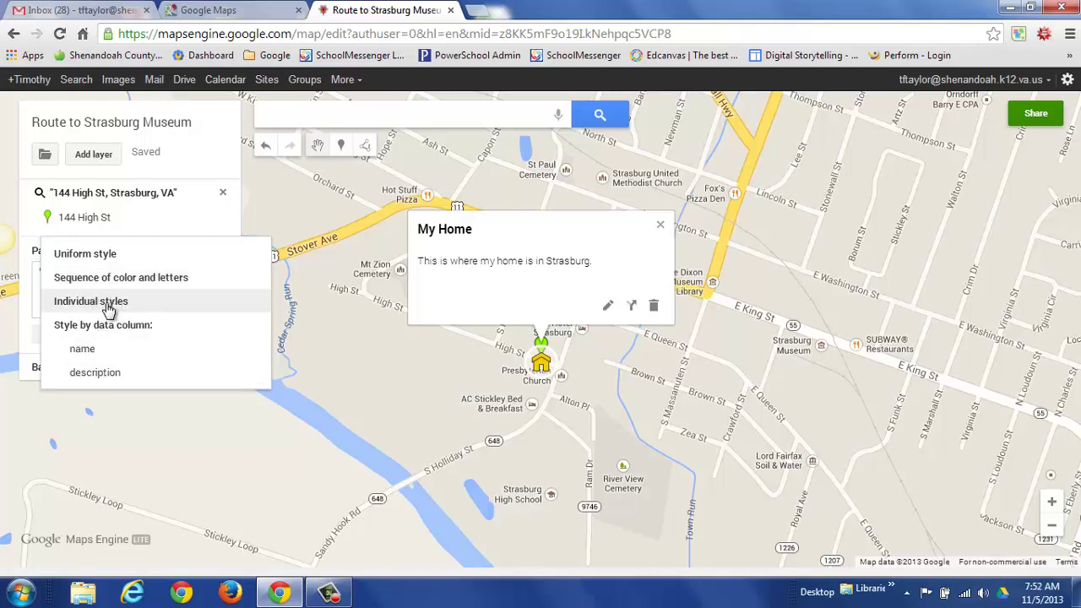
left_click(103, 301)
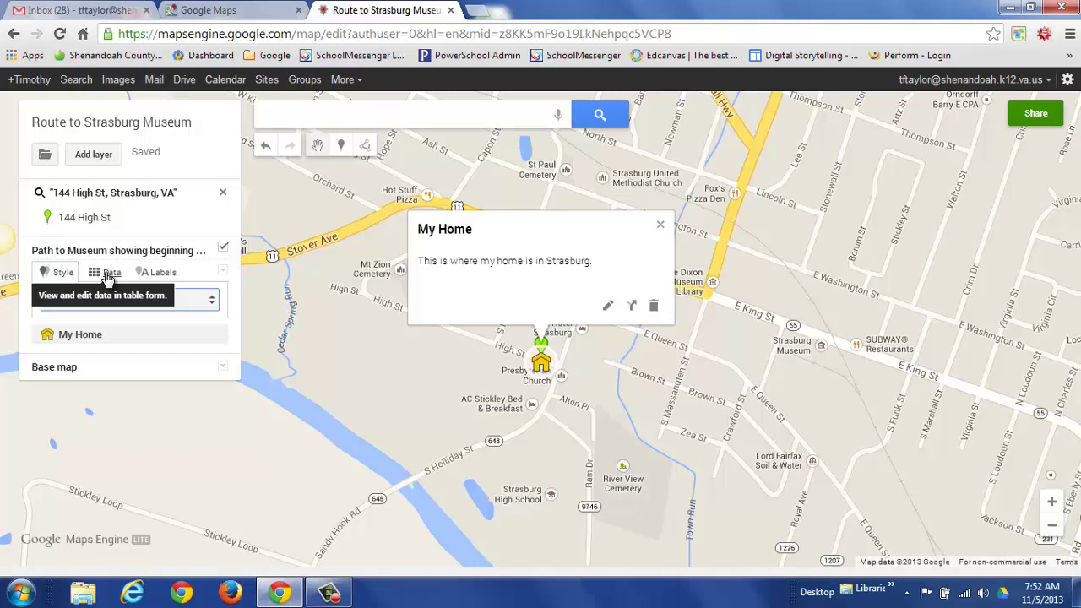
Label the layer's markers by name so 'My Home' shows beside the house icon.
left_click(165, 274)
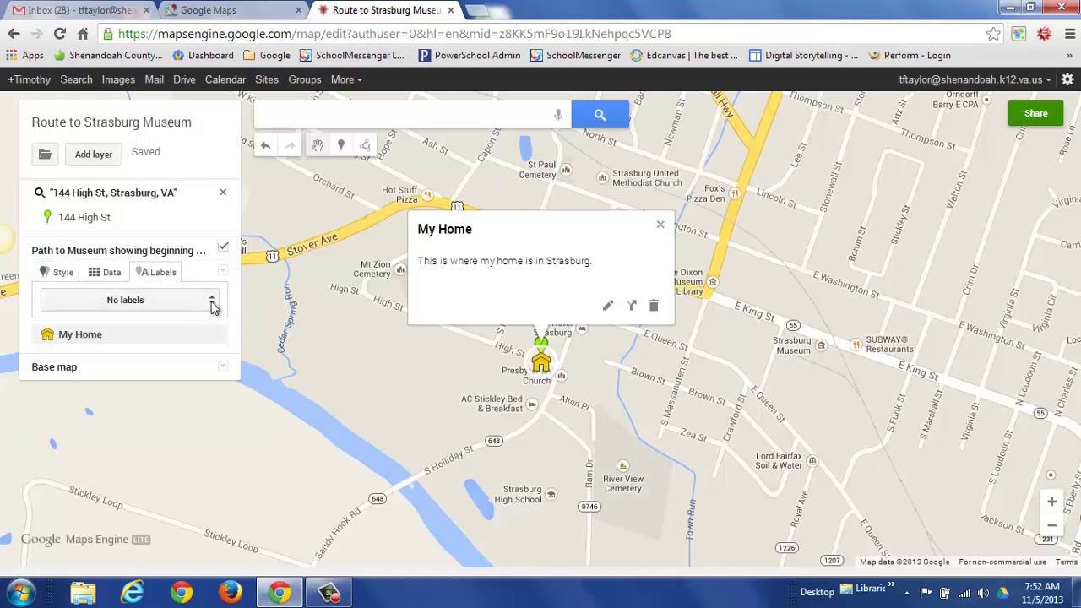
left_click(212, 306)
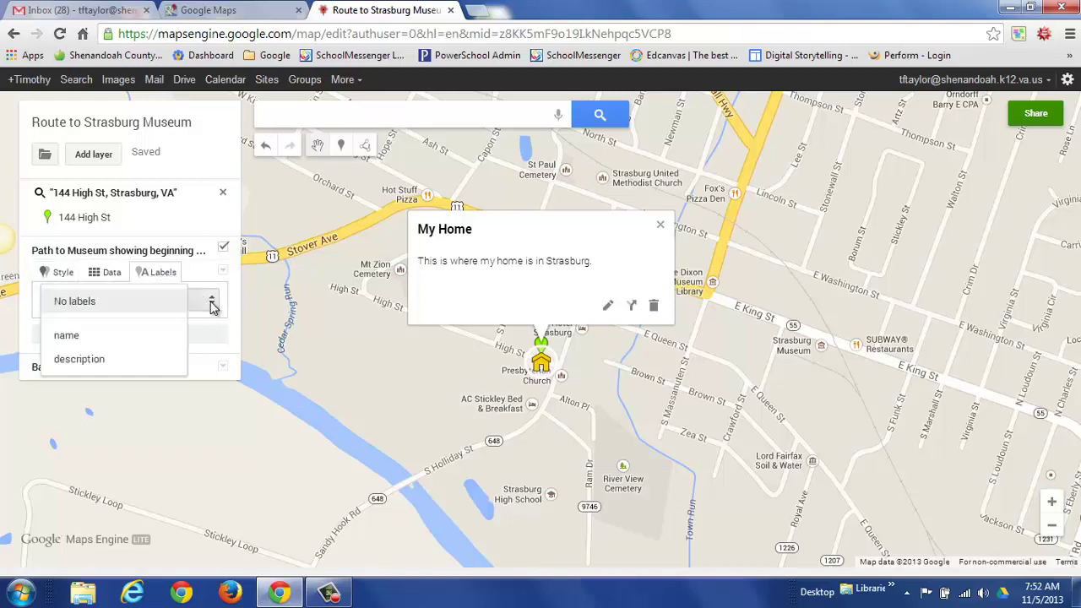
left_click(98, 338)
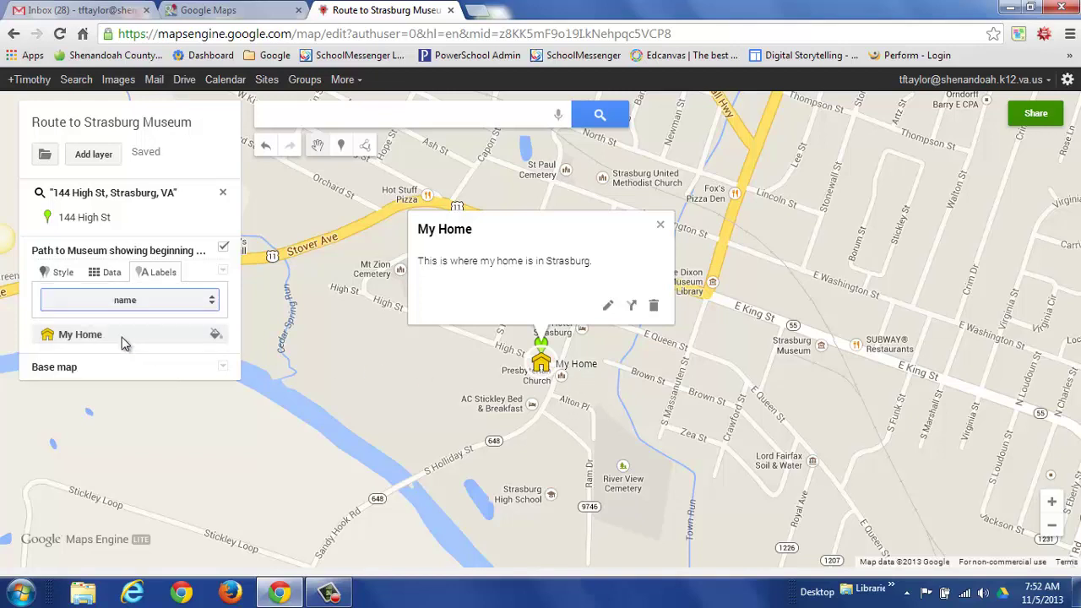
left_click(212, 304)
left_click(120, 327)
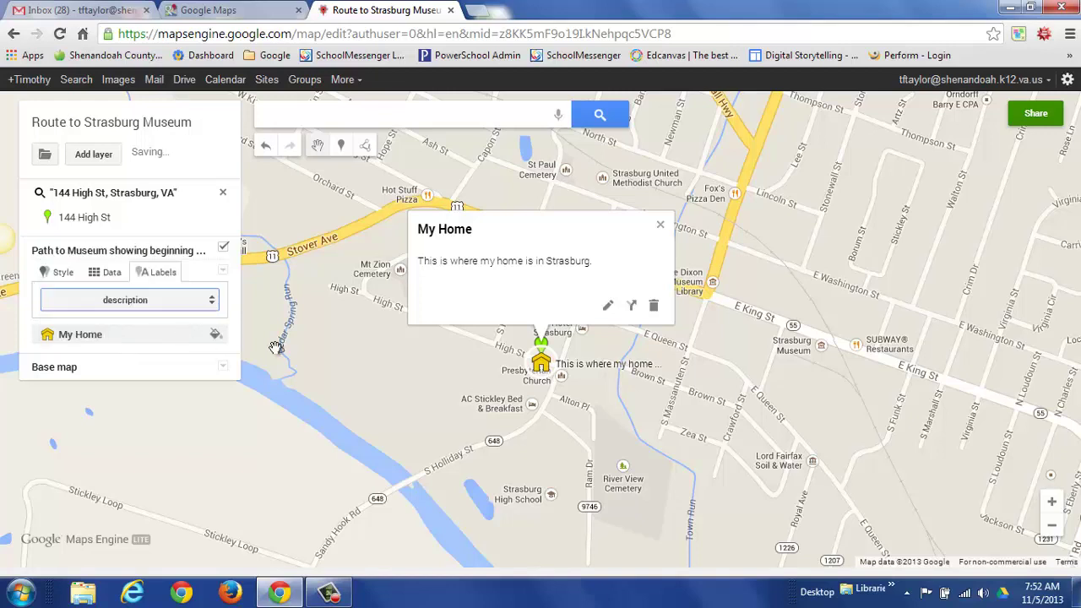
left_click(212, 302)
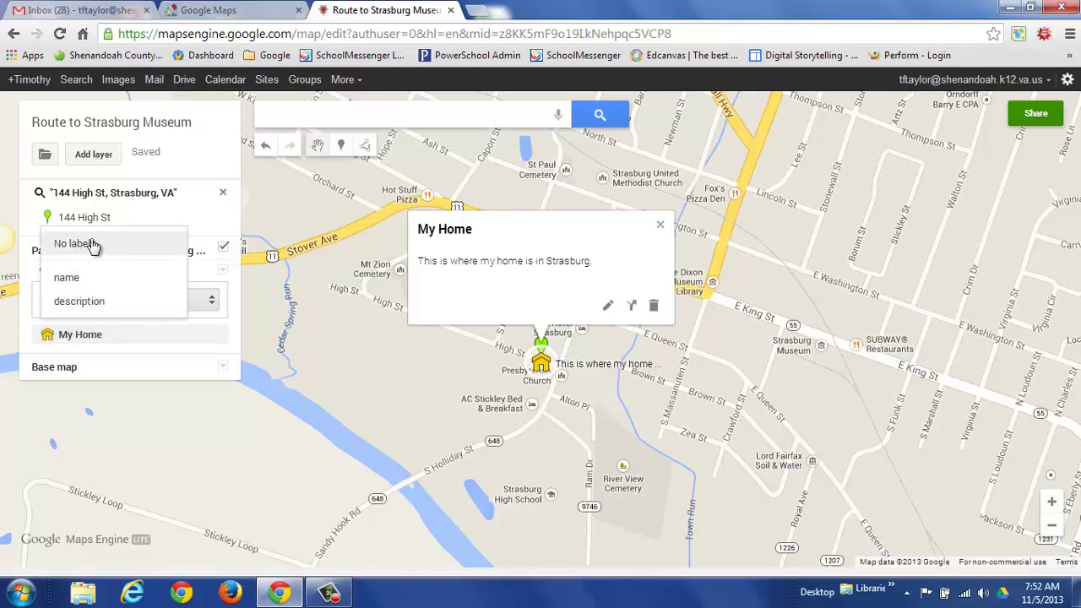
left_click(67, 278)
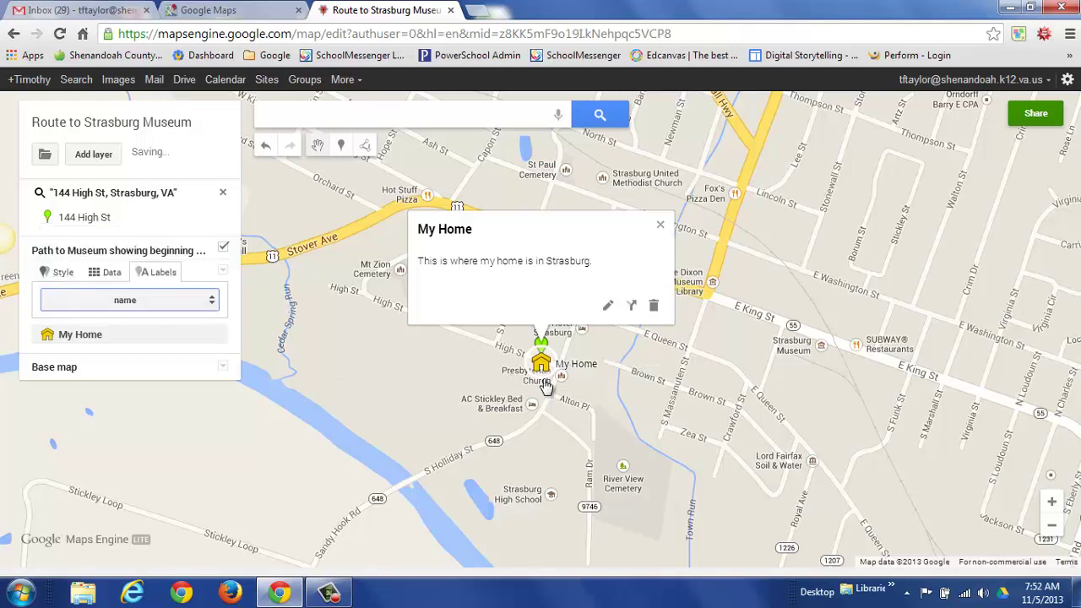
left_click(661, 223)
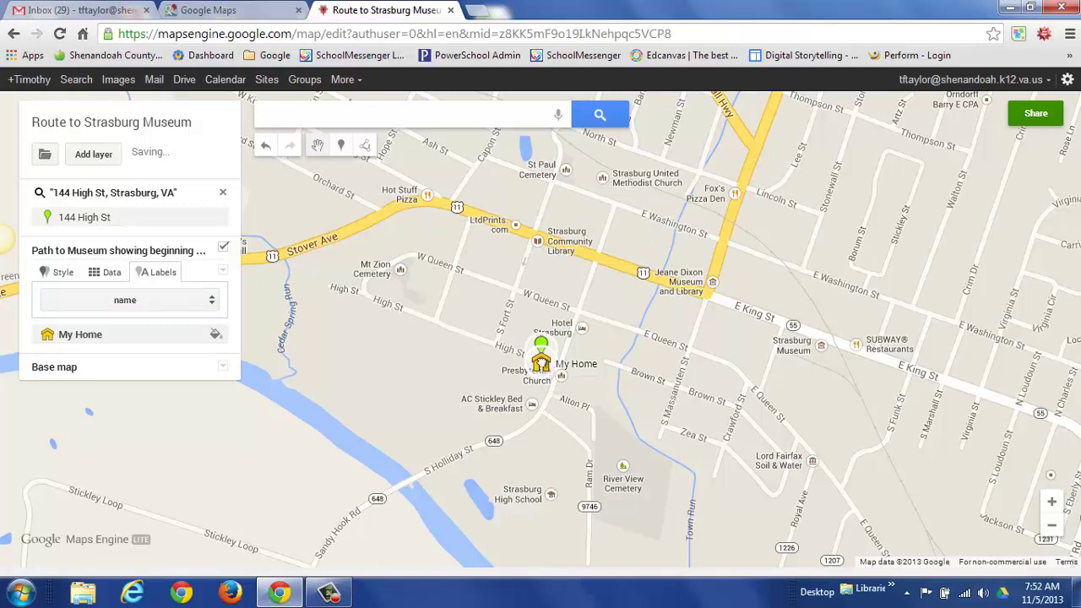
left_click_drag(540, 361, 518, 378)
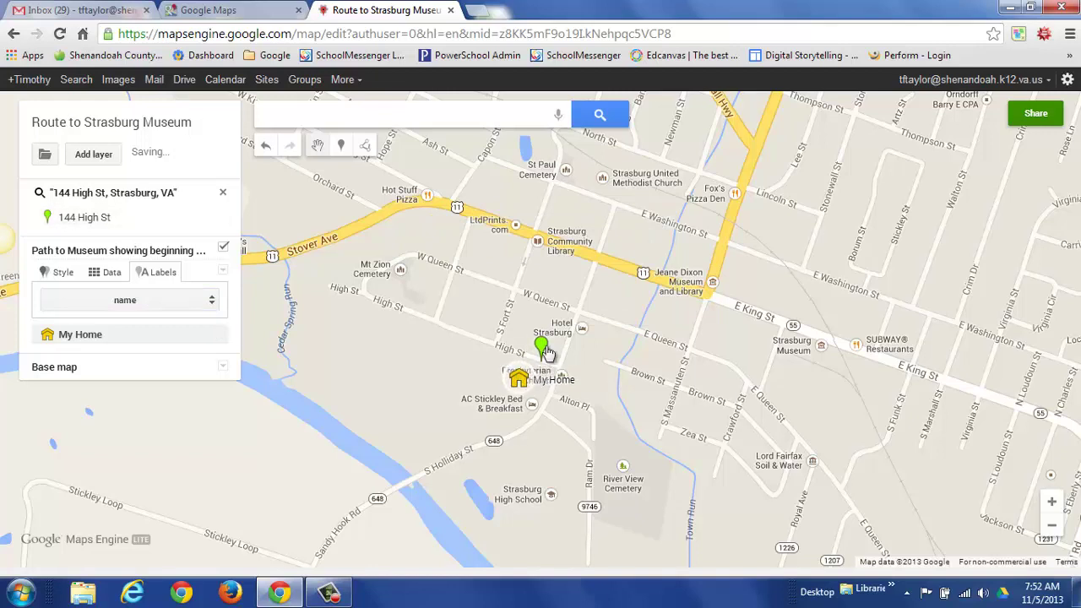
left_click(543, 348)
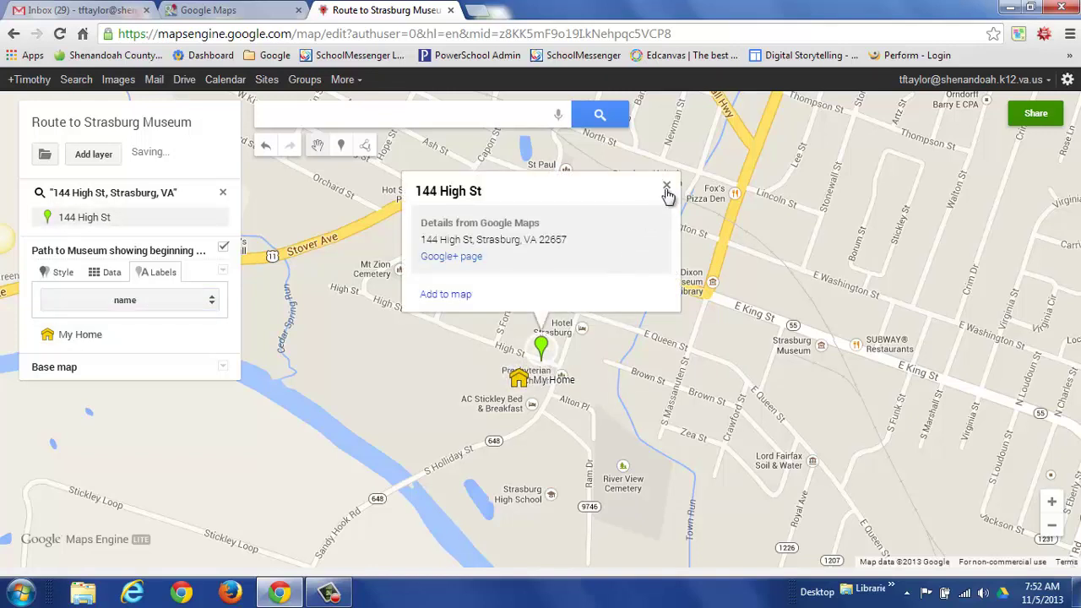
left_click(666, 186)
left_click(543, 348)
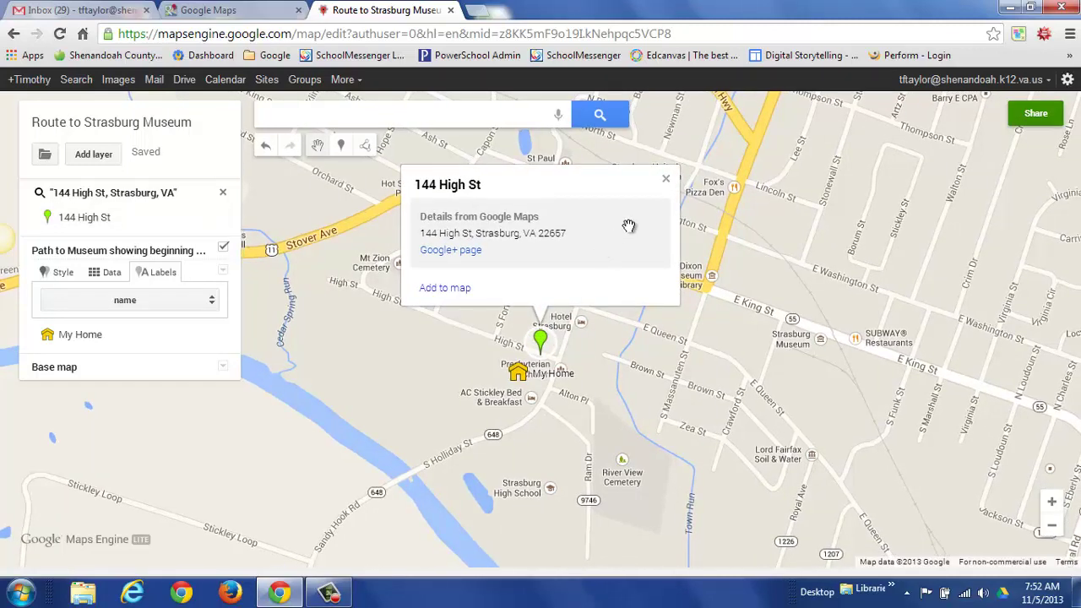
left_click(668, 183)
left_click_drag(518, 372, 544, 339)
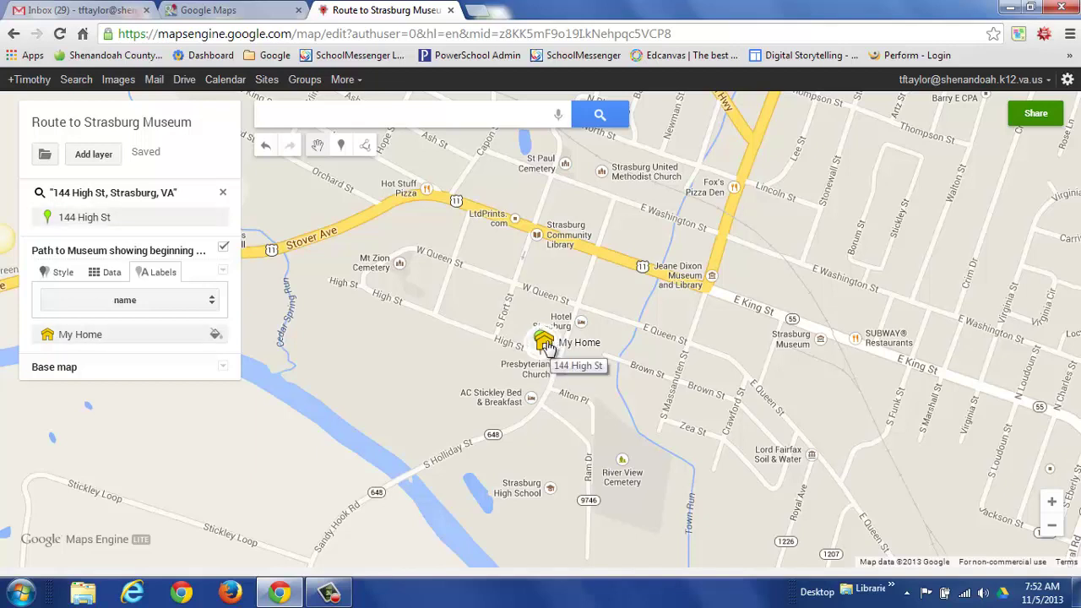
left_click_drag(547, 347, 539, 342)
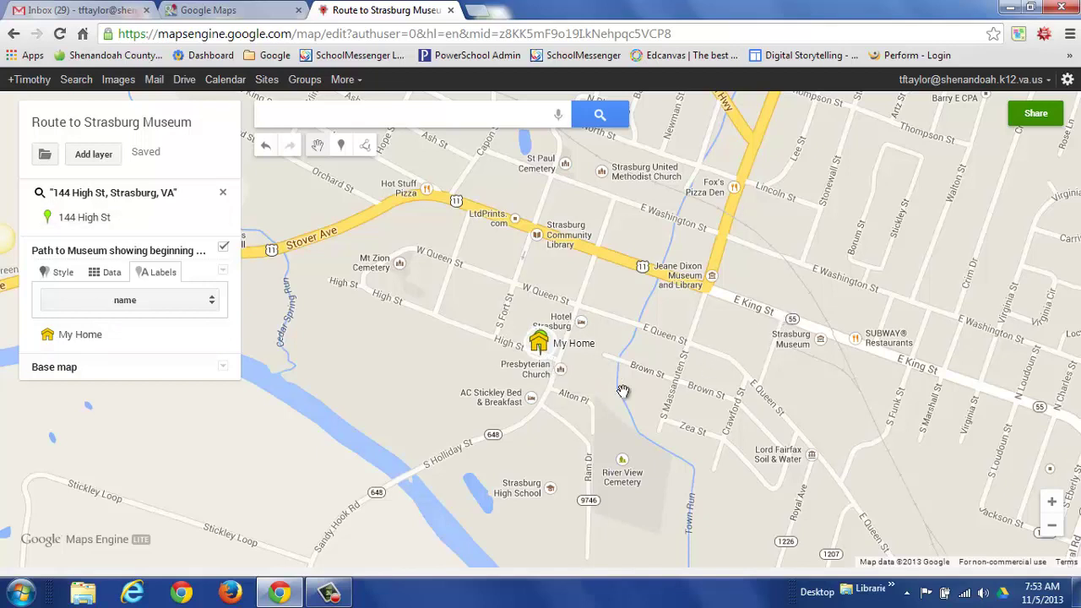
Draw a line from My Home, bending past Strasburg Community Library, ending at Strasburg Museum.
left_click(366, 147)
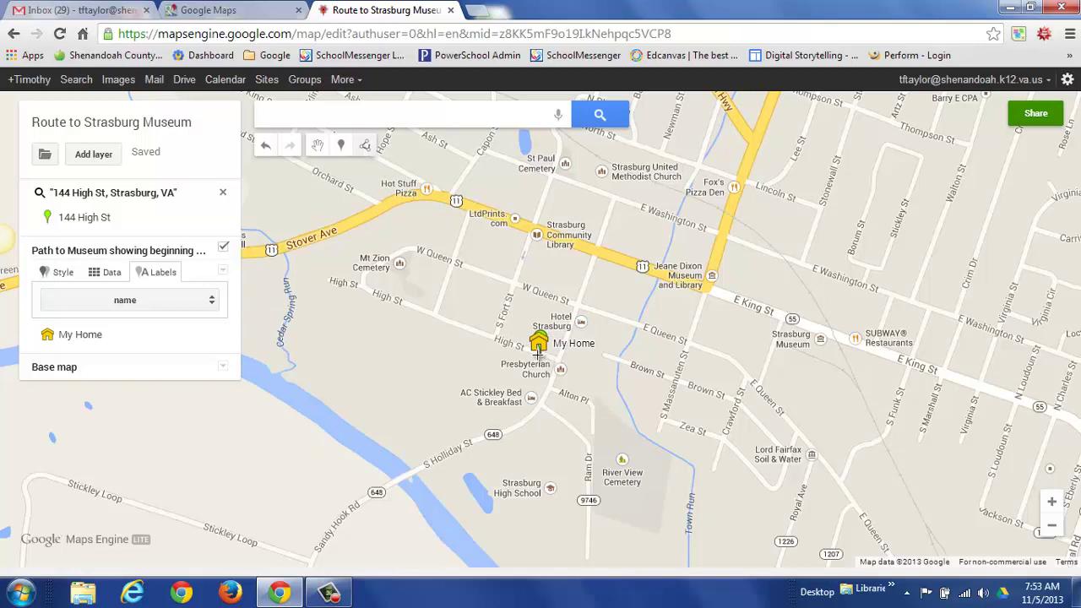
left_click(539, 354)
left_click(559, 361)
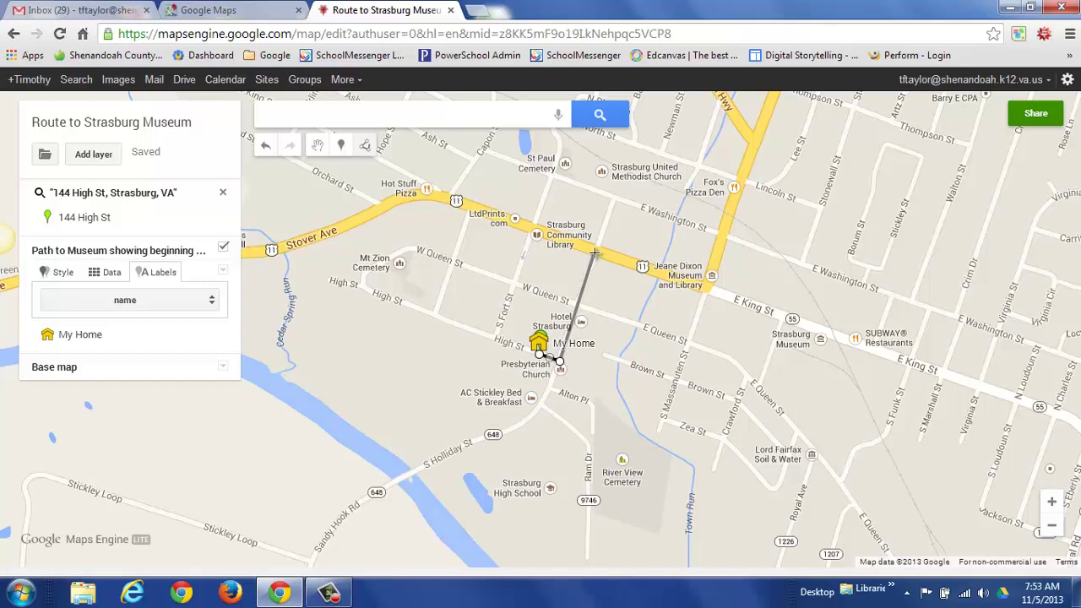
double_click(597, 251)
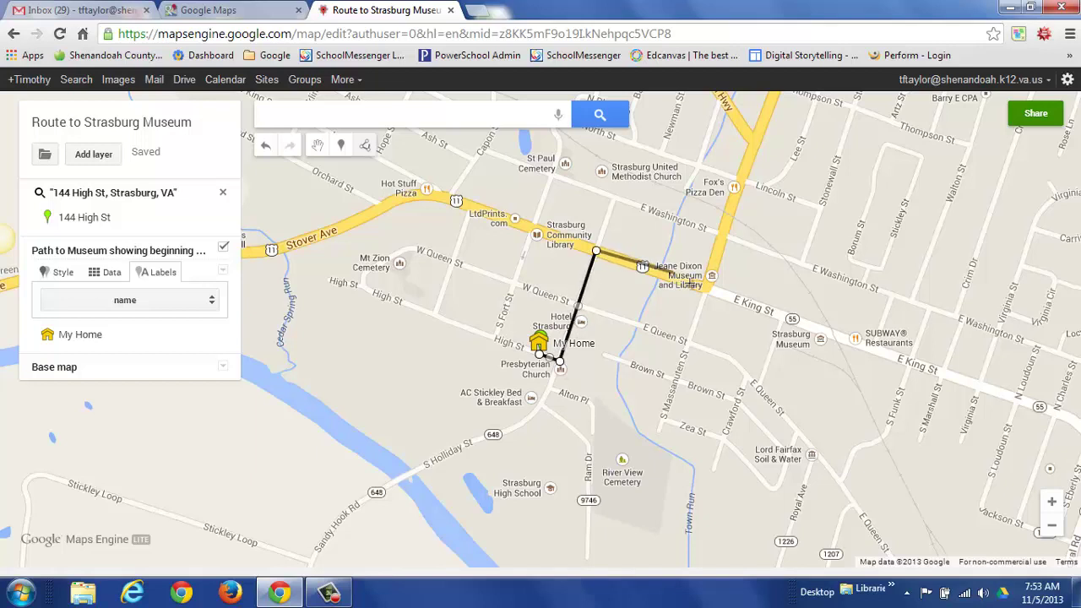
double_click(819, 331)
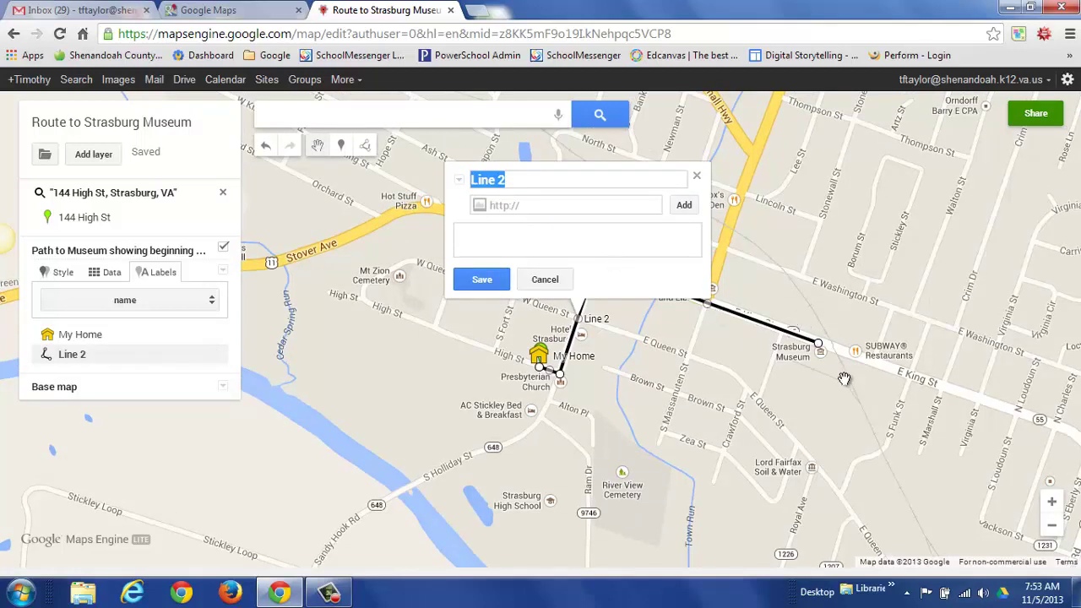
Title the line 'Driving Route to Museum' and save a description of the drive from home.
type("R")
type("riving Route to")
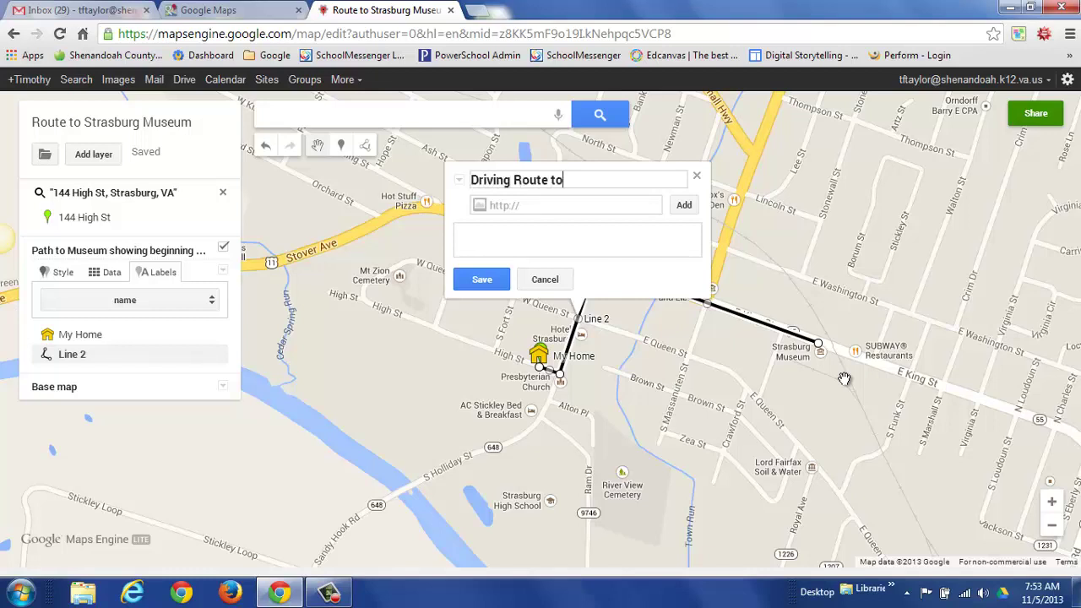
type(" Museum")
left_click(488, 282)
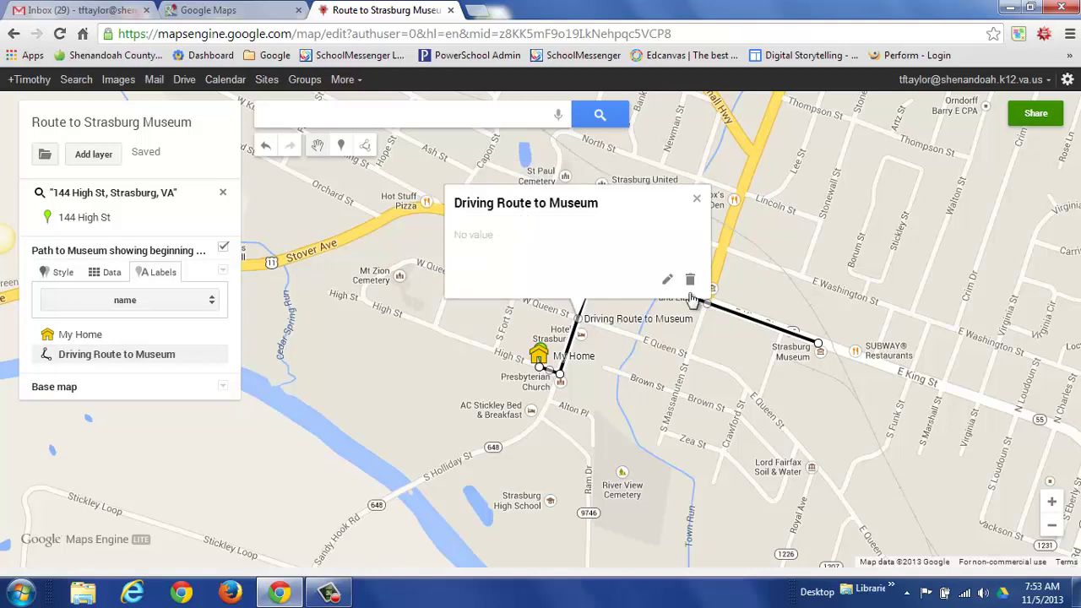
left_click(667, 279)
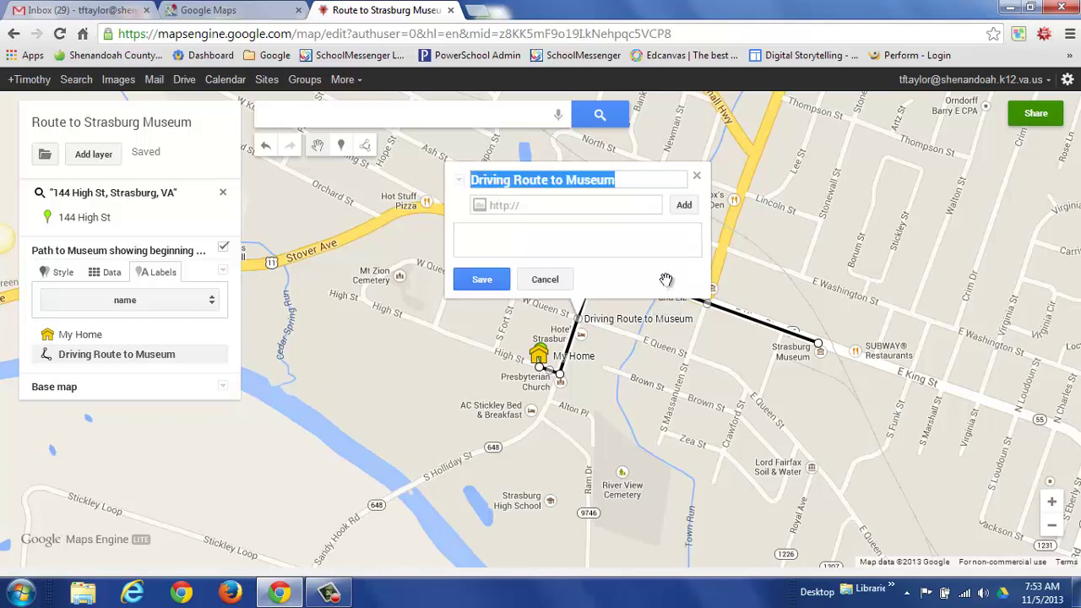
left_click(524, 229)
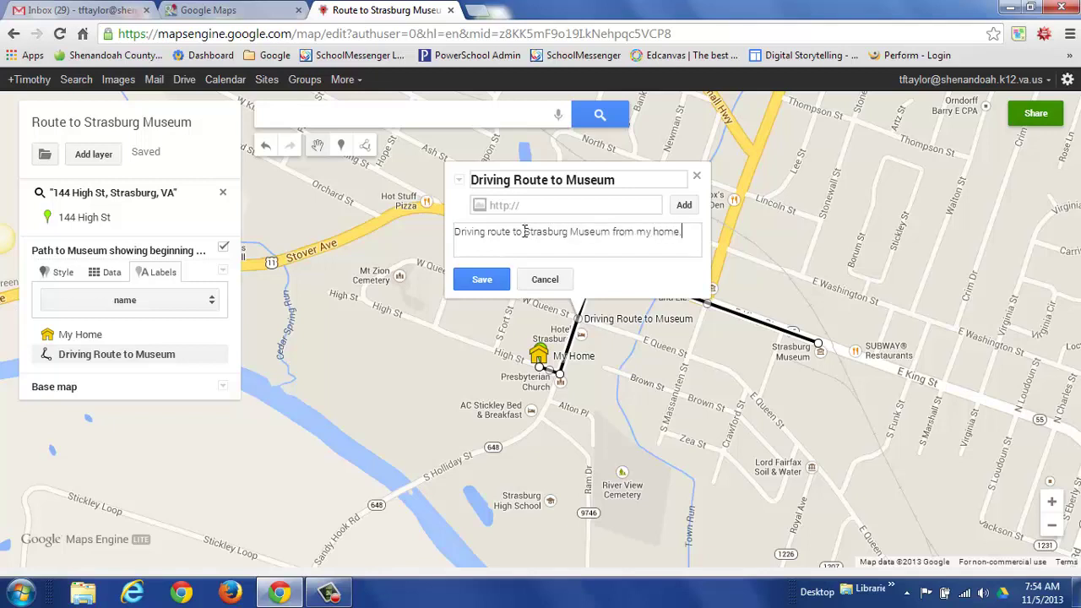
left_click(481, 280)
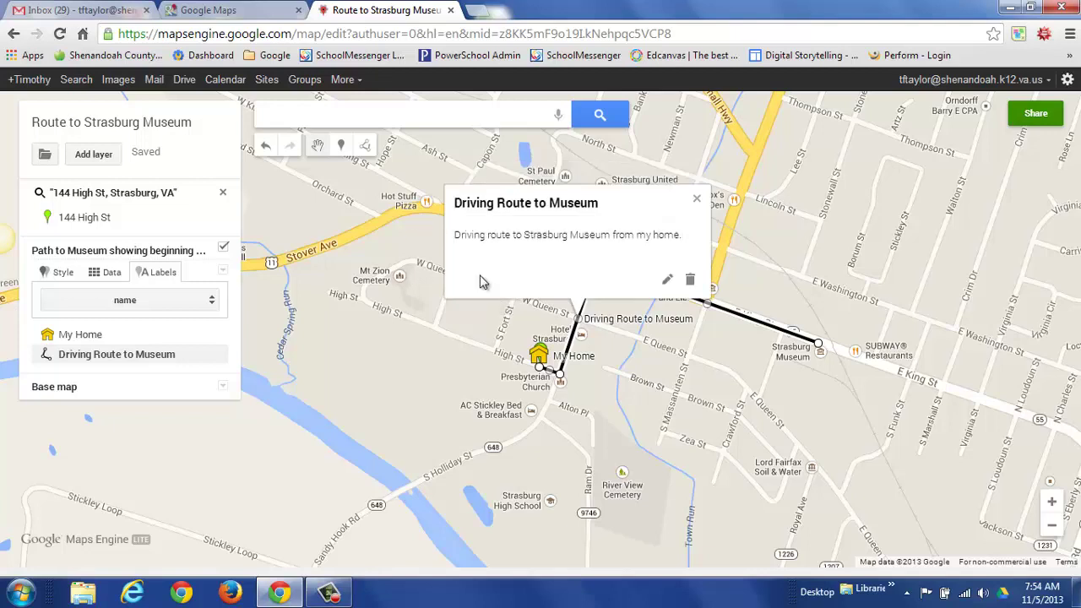
Color the Driving Route to Museum line purple, leaving the line width at minimum.
left_click(698, 203)
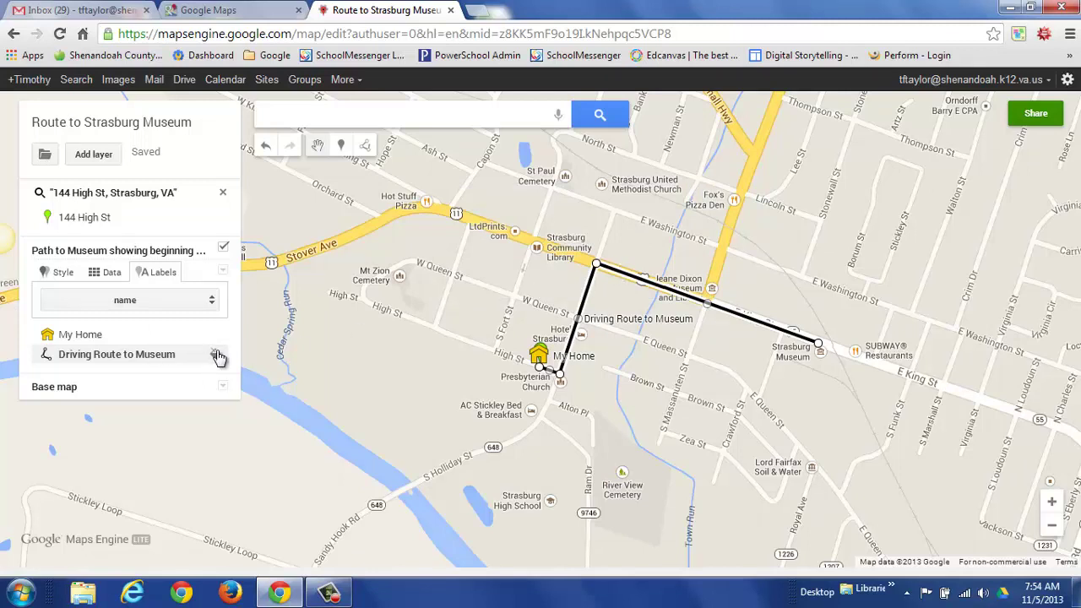
left_click(215, 355)
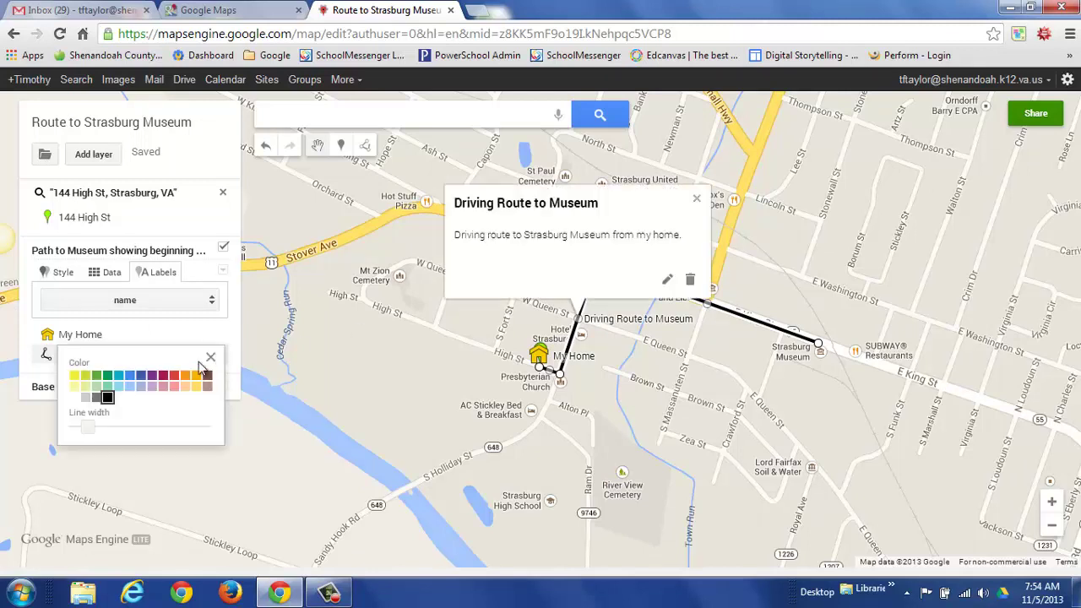
left_click(152, 377)
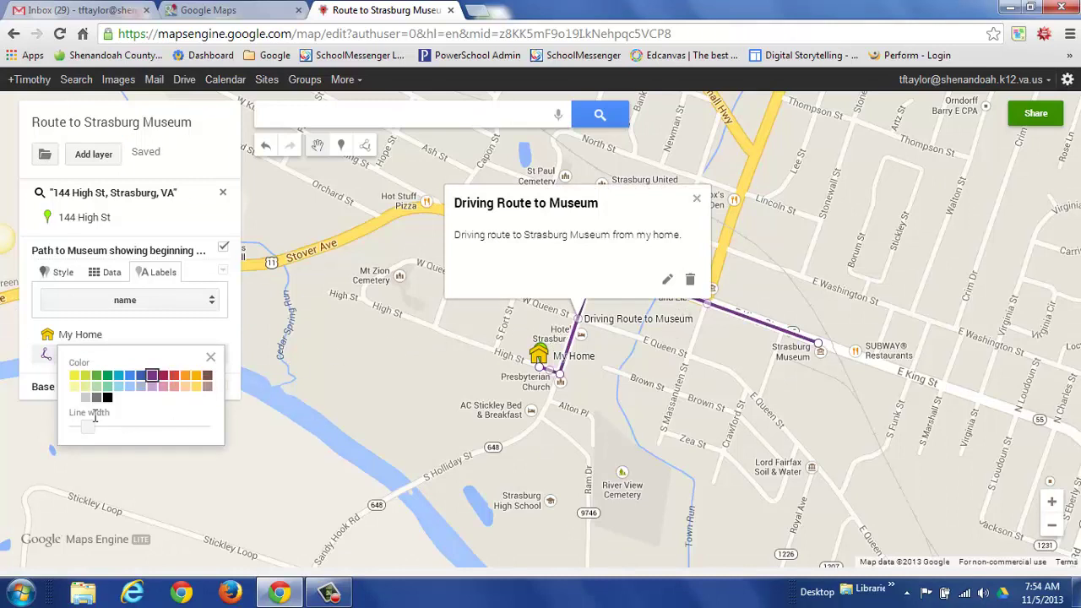
left_click_drag(91, 430, 87, 433)
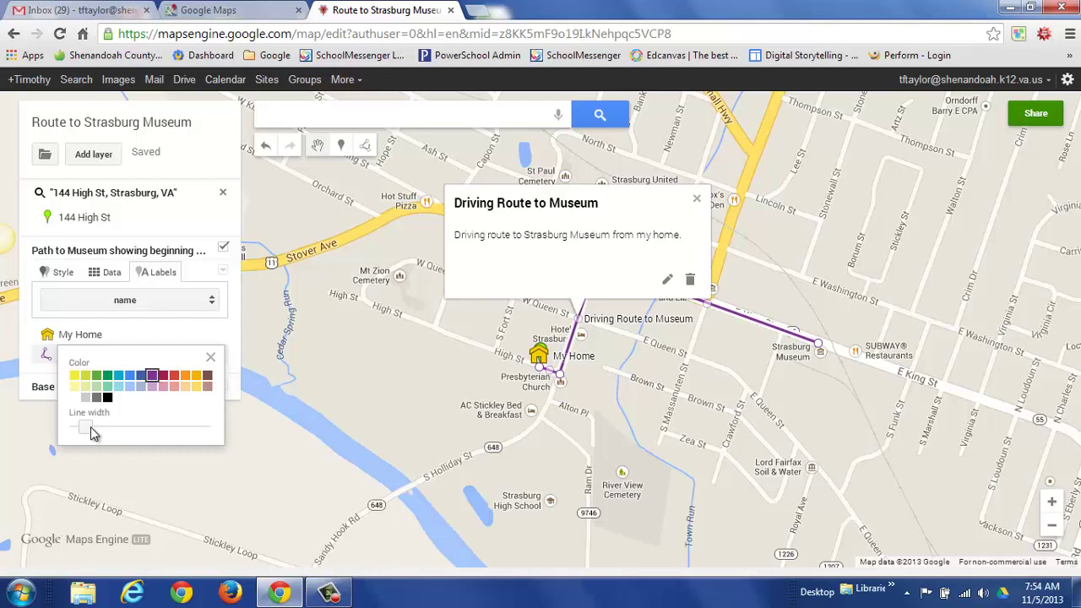
left_click(211, 356)
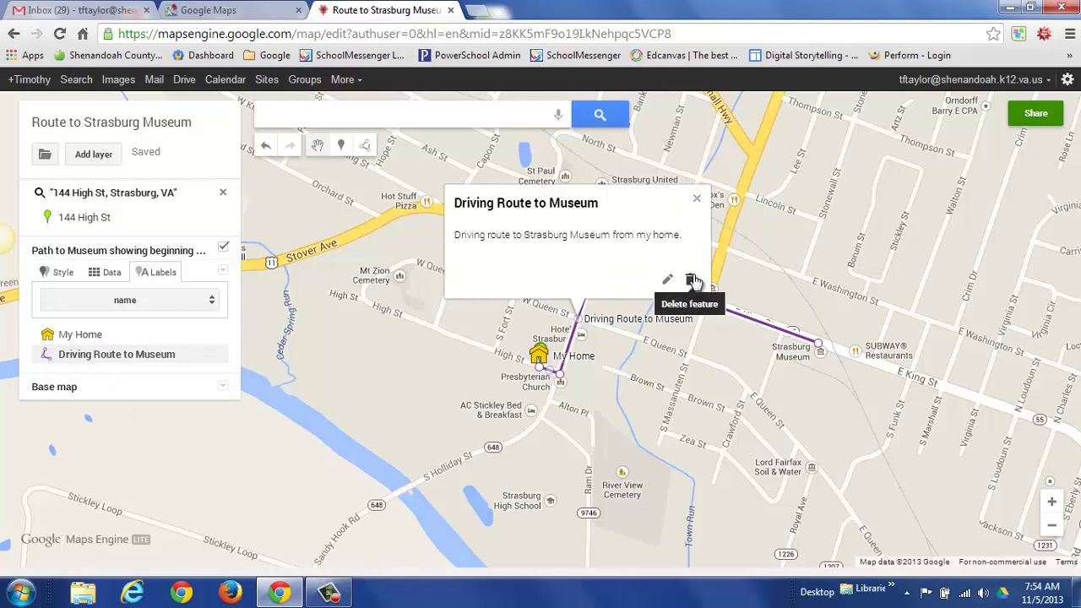
left_click(697, 202)
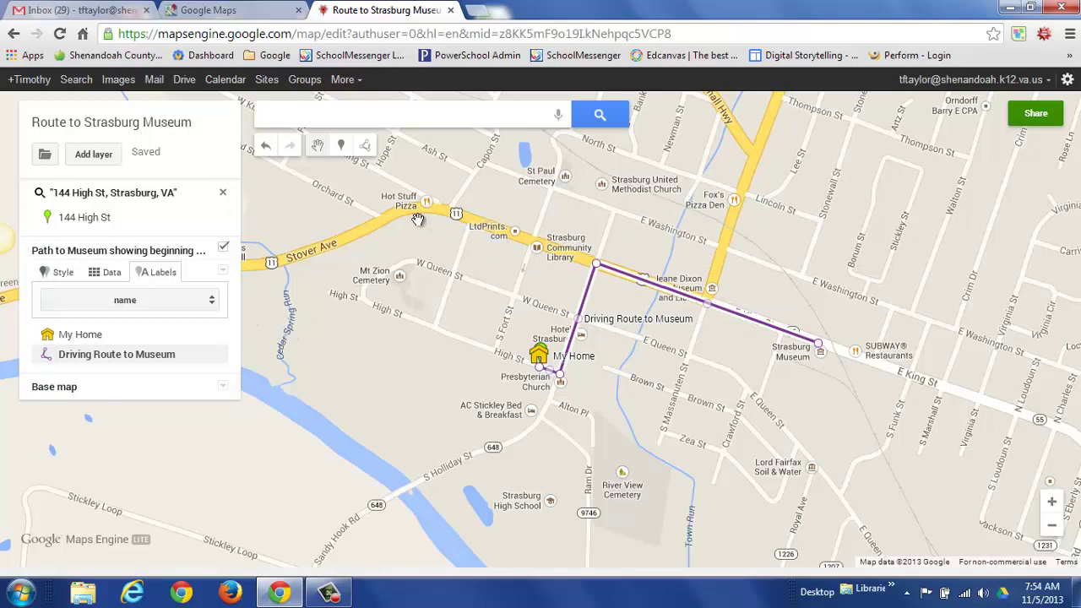
left_click(341, 148)
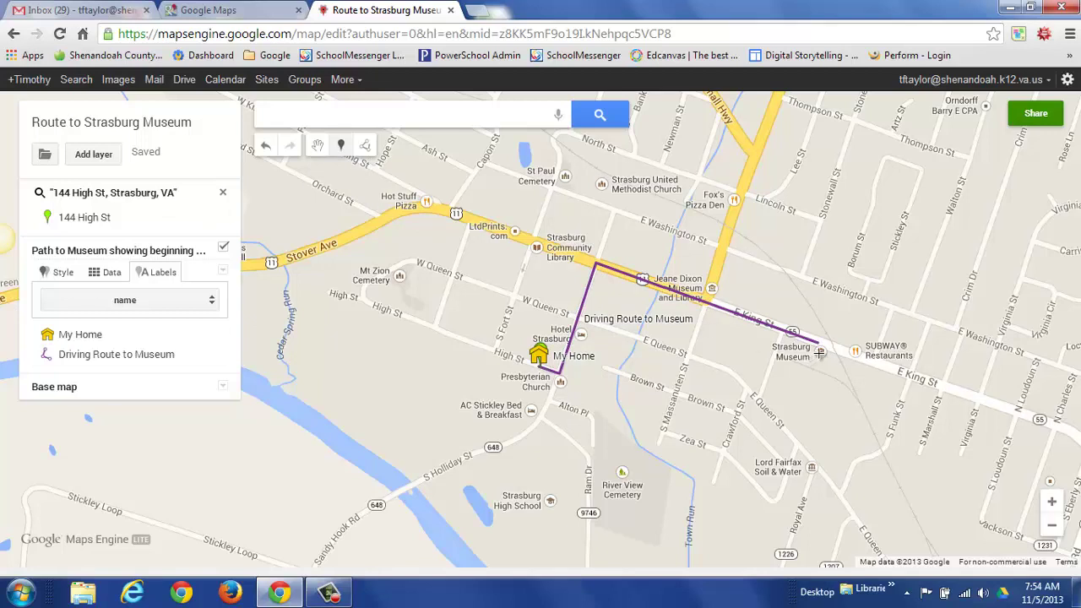
Place a 'Strasburg Museum' marker on the museum with note 'Best little museum in Virginia'.
left_click(819, 351)
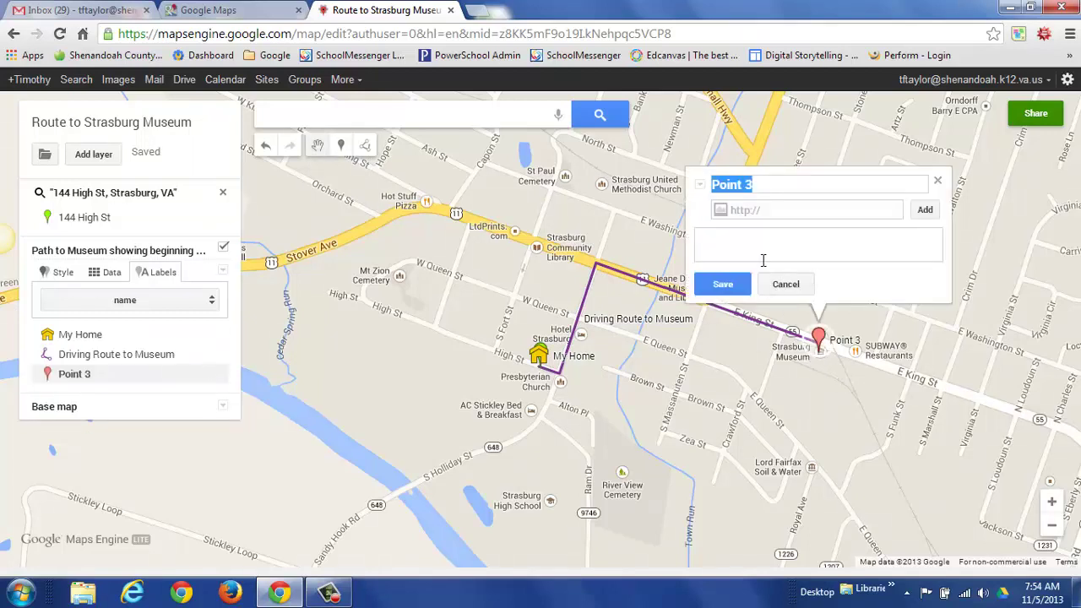
type("Str")
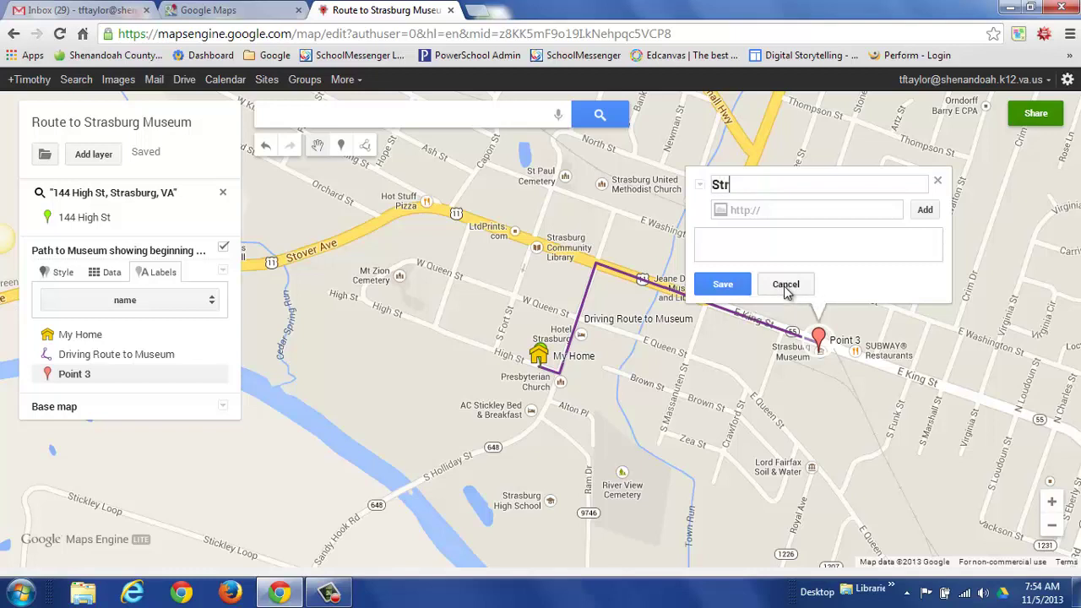
type("asbureg")
key("BackSpace")
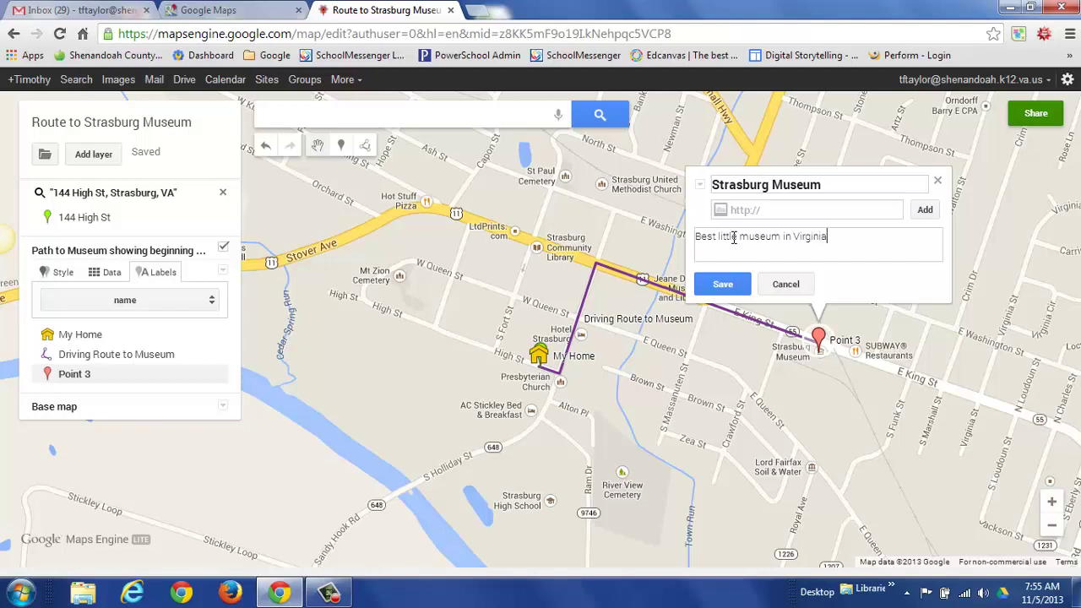
left_click(725, 286)
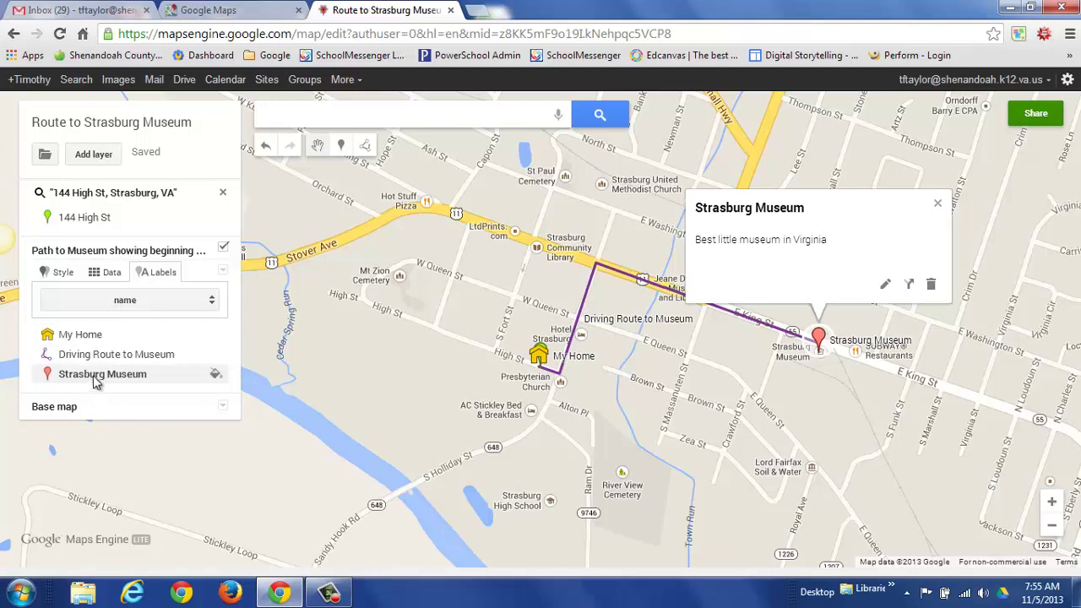
Swap the museum marker's red pin for the blue Transportation icon from More icons.
left_click(217, 377)
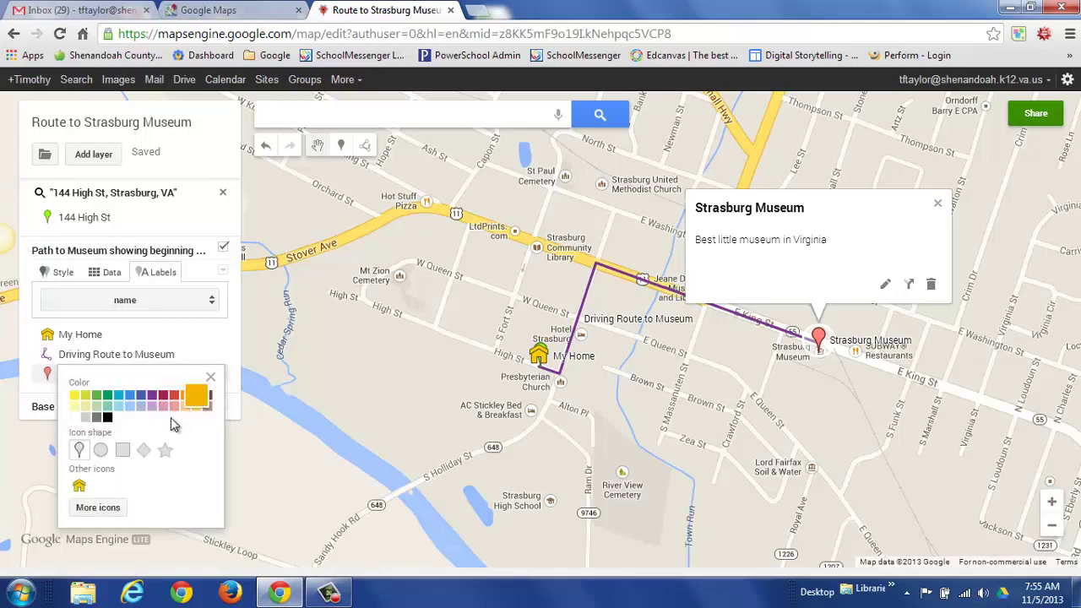
left_click(98, 509)
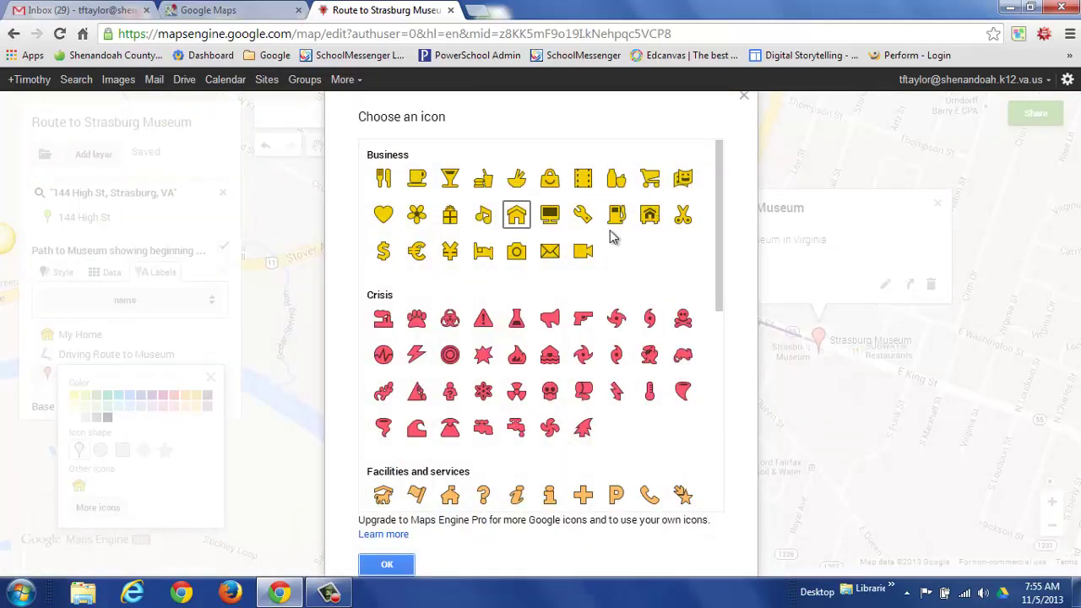
left_click_drag(720, 260, 711, 355)
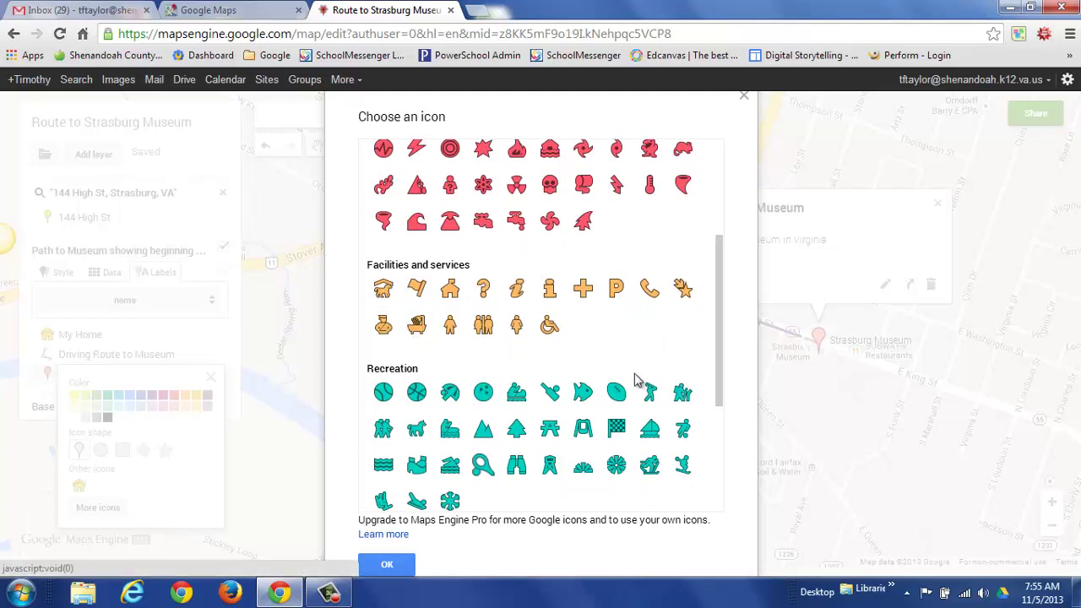
left_click_drag(718, 363, 723, 438)
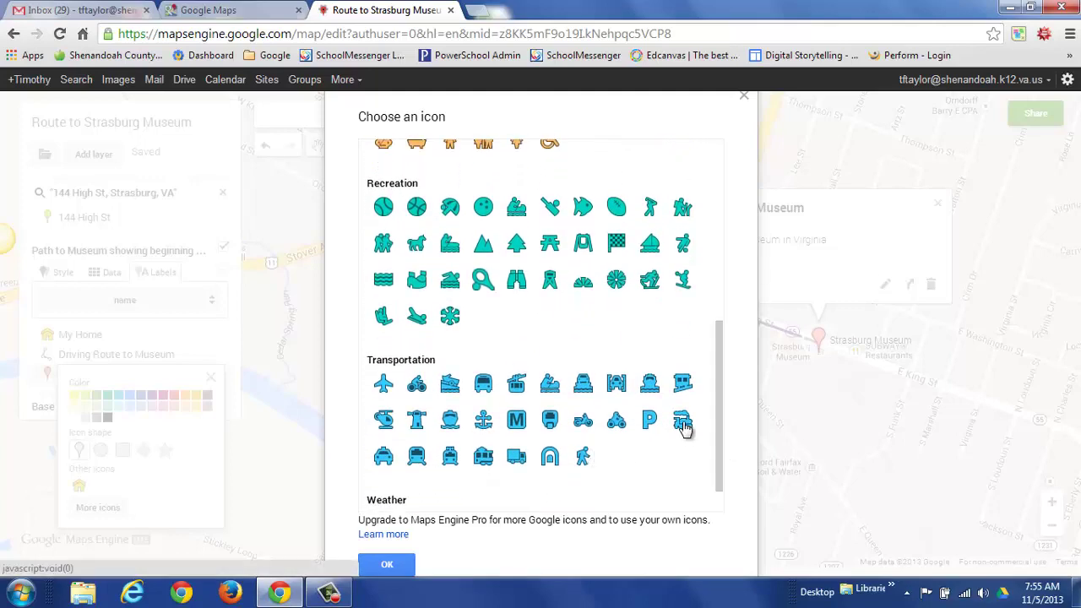
left_click(683, 425)
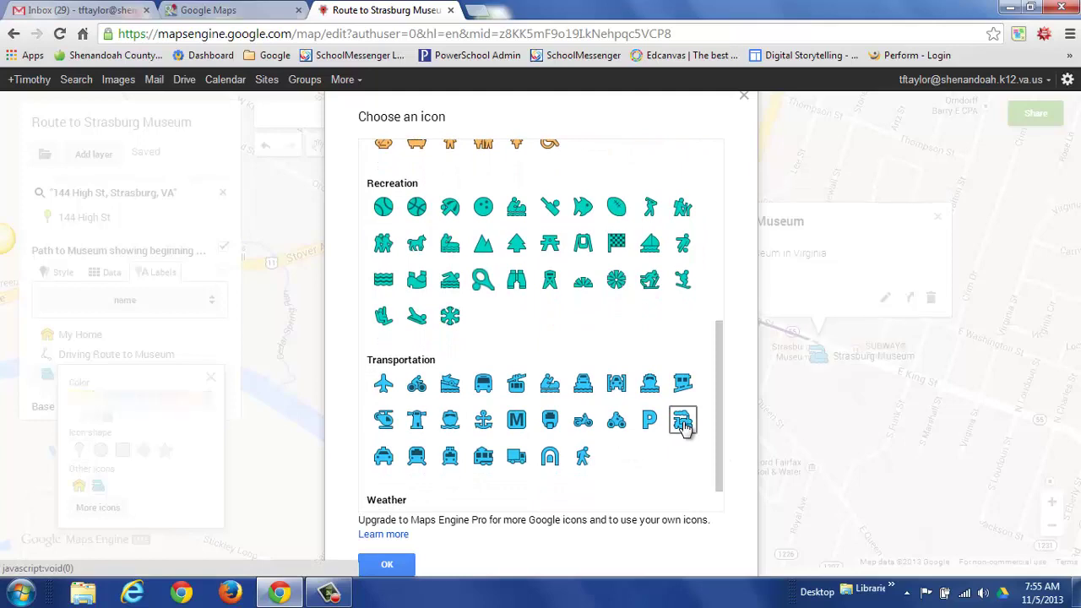
left_click(387, 566)
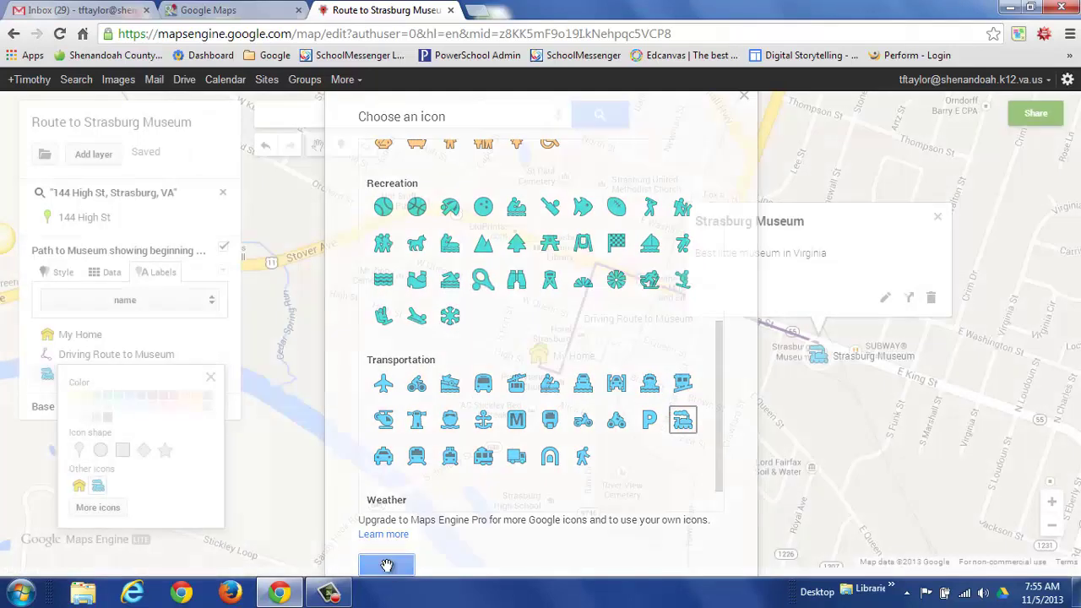
left_click(211, 380)
Zoom in one level, centre the museum, and begin a shape at the museum marker.
left_click(938, 216)
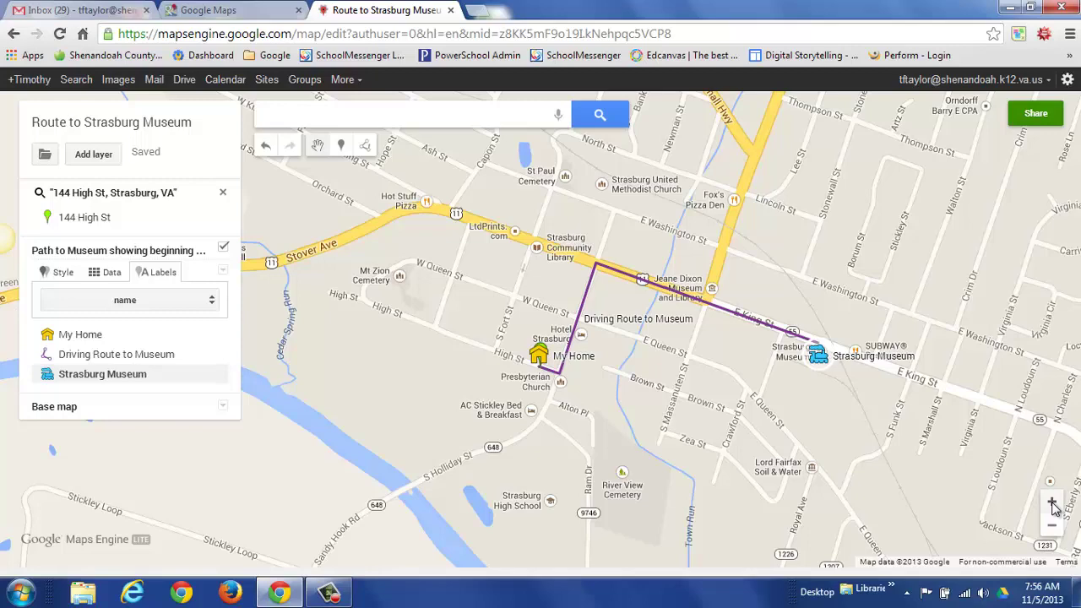
left_click(1053, 503)
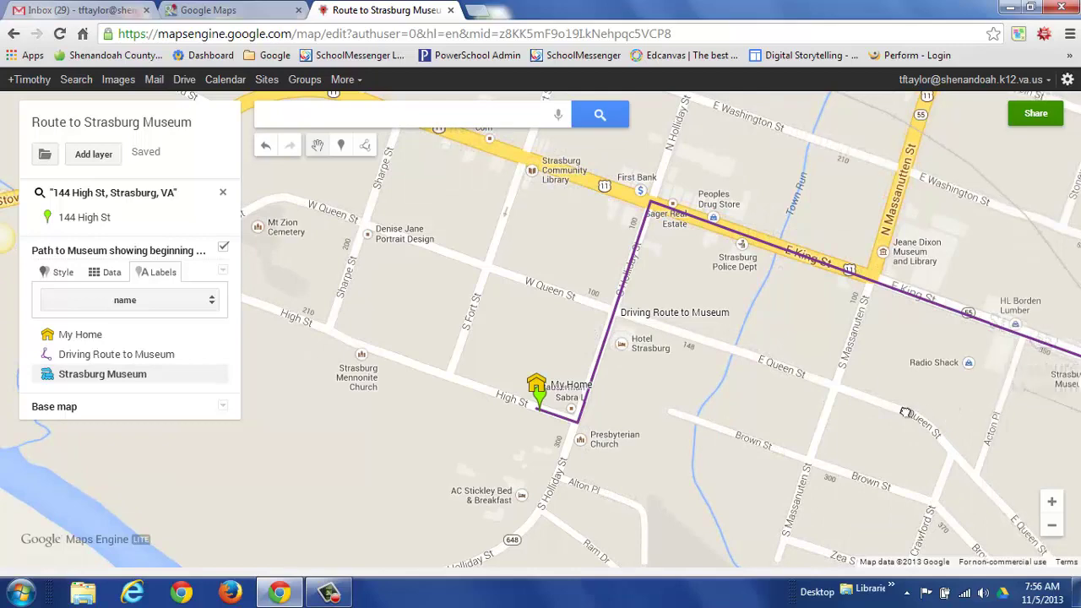
left_click_drag(951, 410, 496, 388)
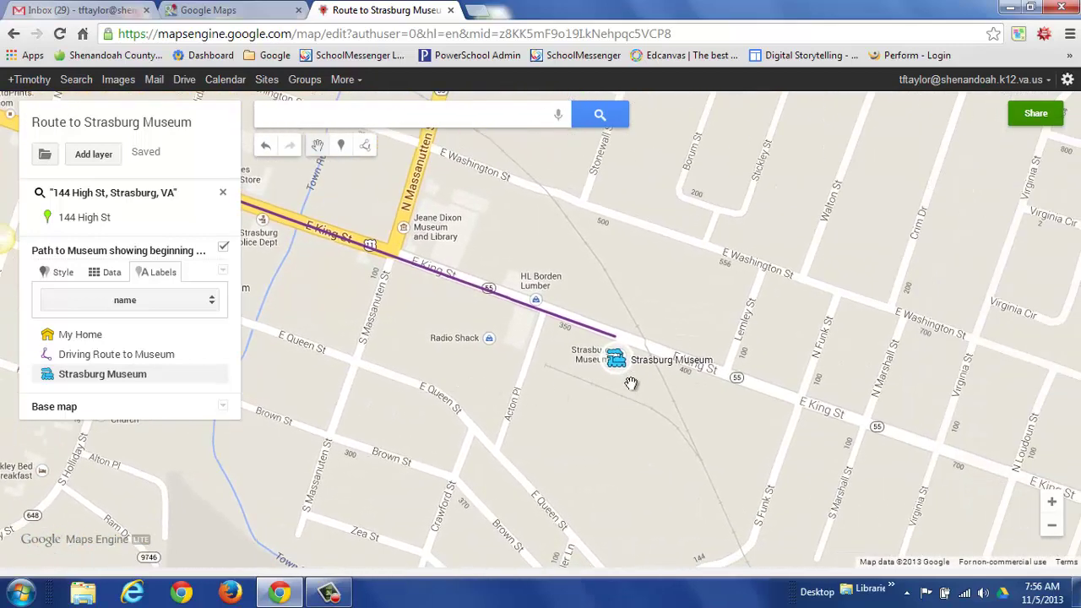
left_click(368, 150)
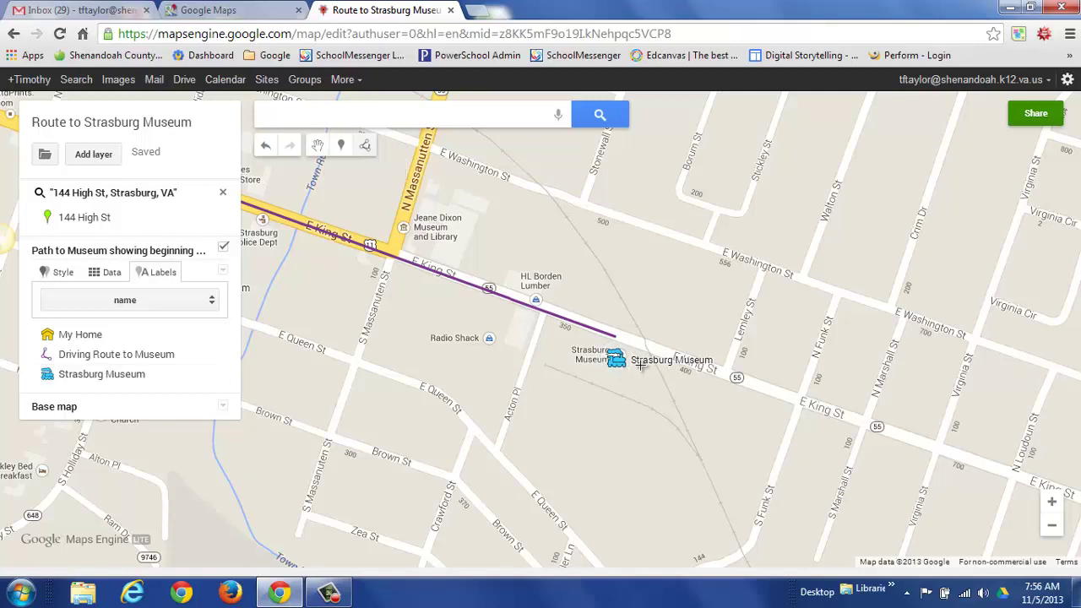
left_click(640, 365)
Close a triangle beside the museum and save it as 'Museum Activity Area', where apple butter is made.
left_click(600, 379)
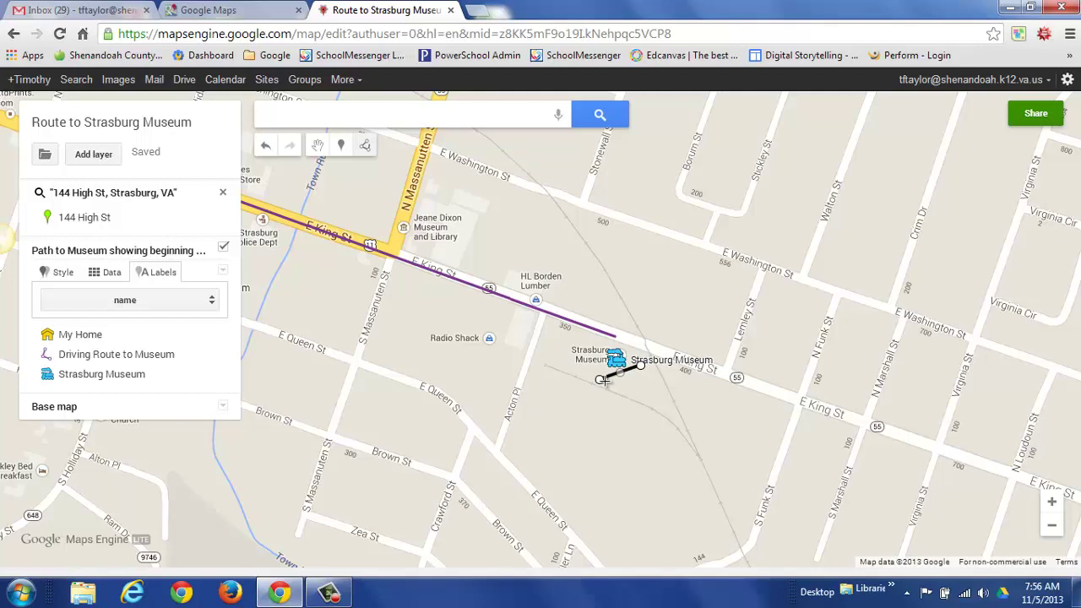
left_click(682, 428)
left_click(642, 370)
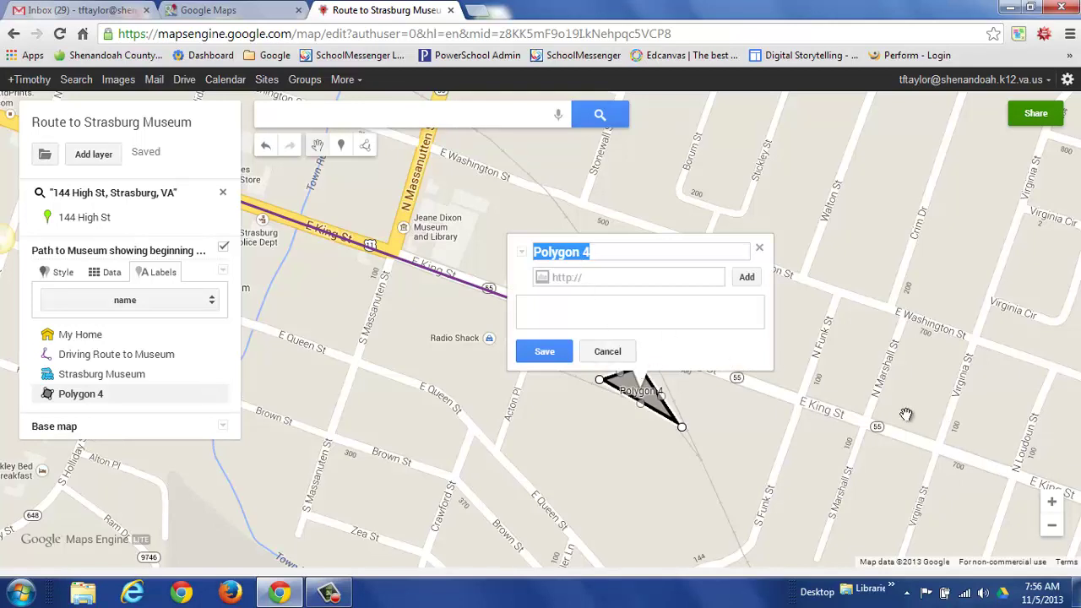
type("Museum Activity Area")
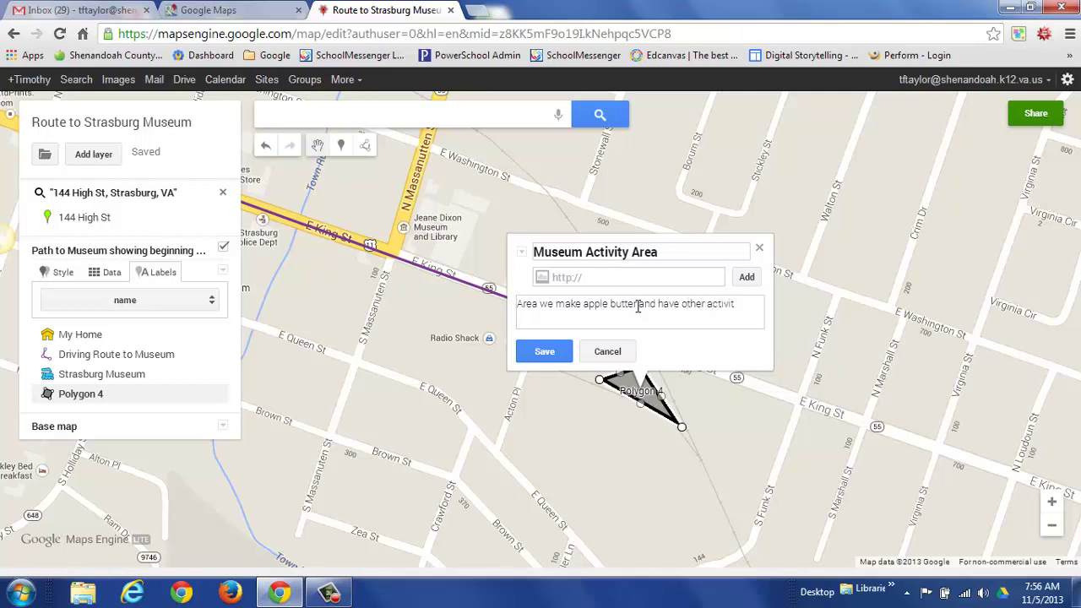
left_click(544, 352)
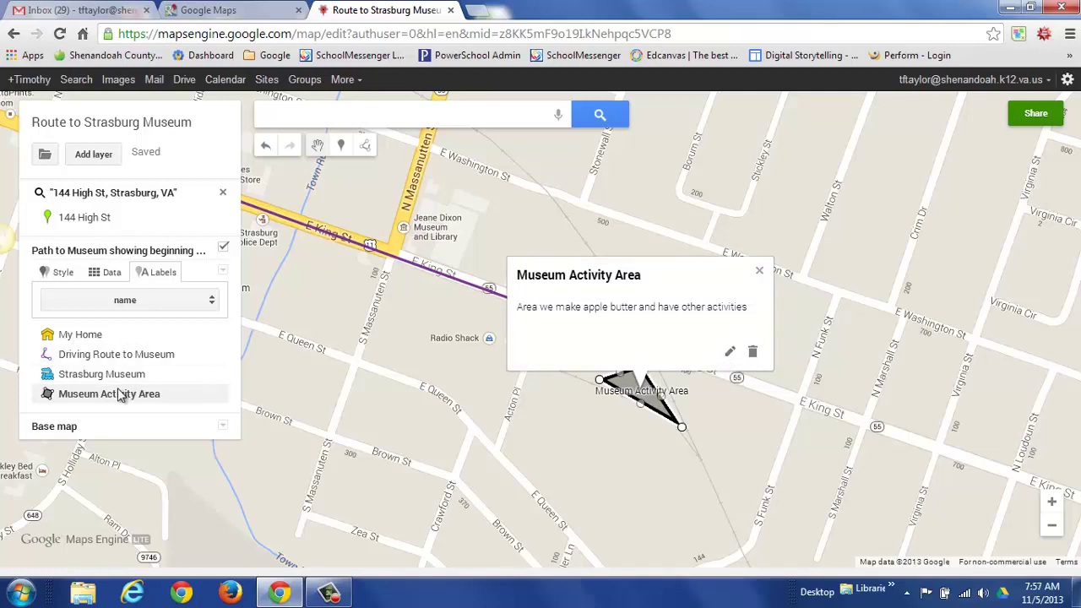
Fill the Museum Activity Area polygon green and adjust its fill transparency.
left_click(216, 396)
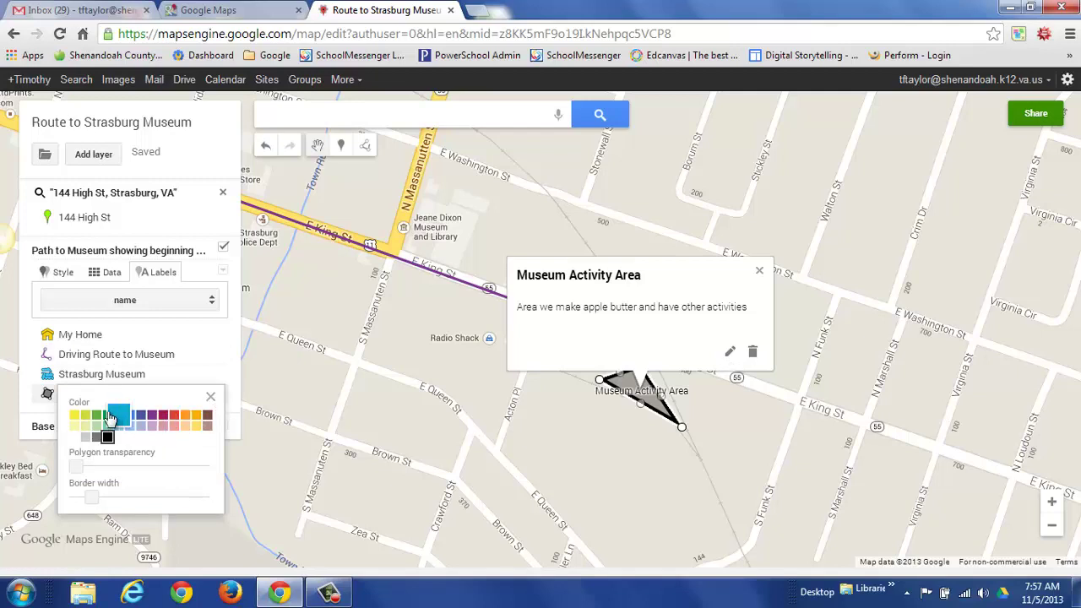
left_click(106, 416)
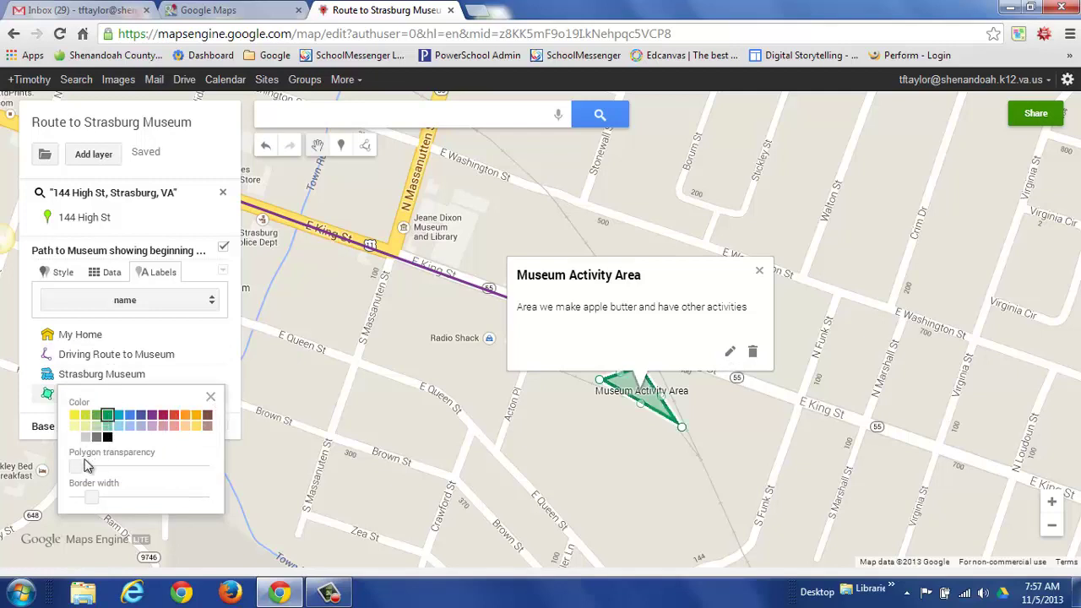
left_click_drag(76, 470, 76, 499)
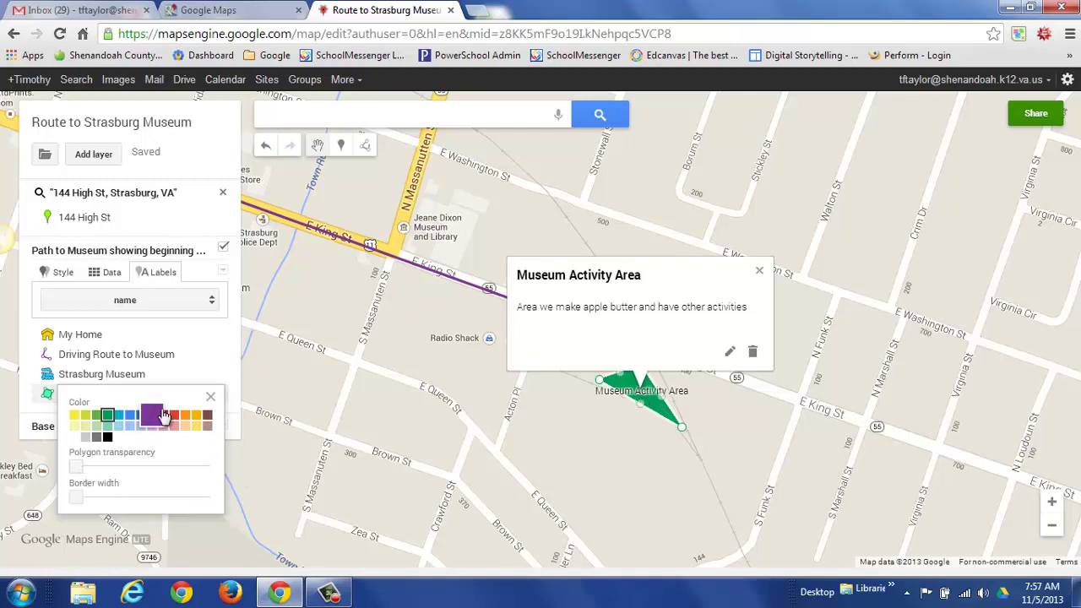
left_click(760, 271)
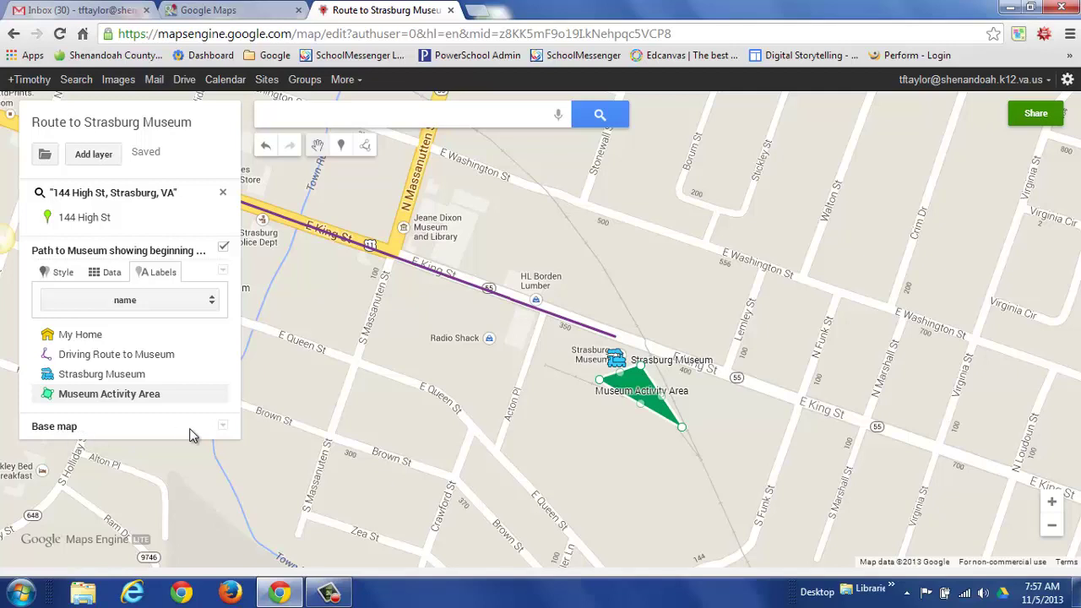
Check the base map styles, then open the Route to Strasburg Museum map's sharing settings.
left_click(222, 427)
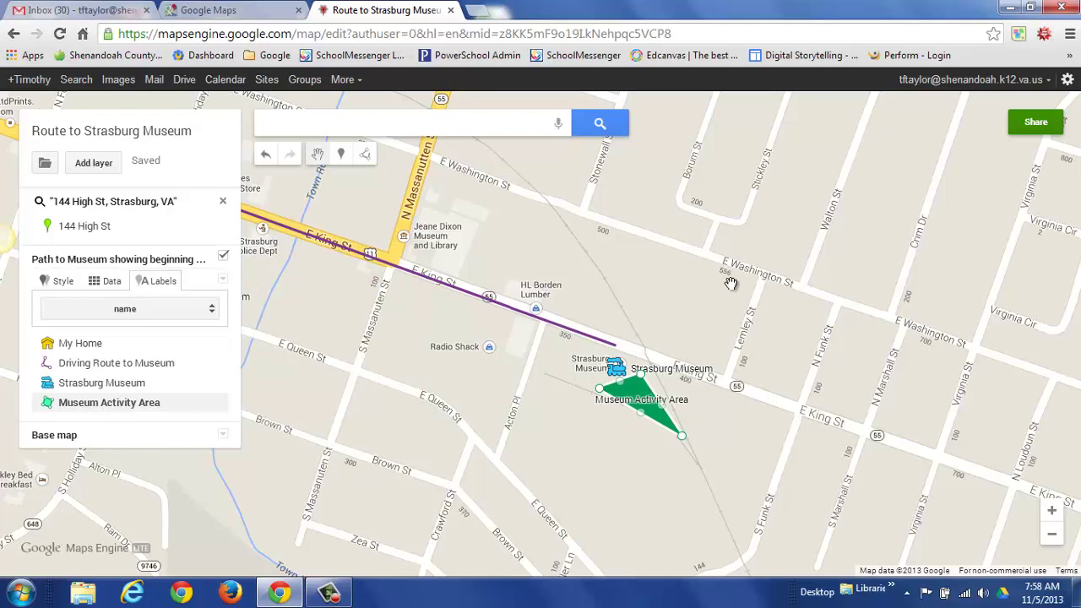
left_click(1038, 127)
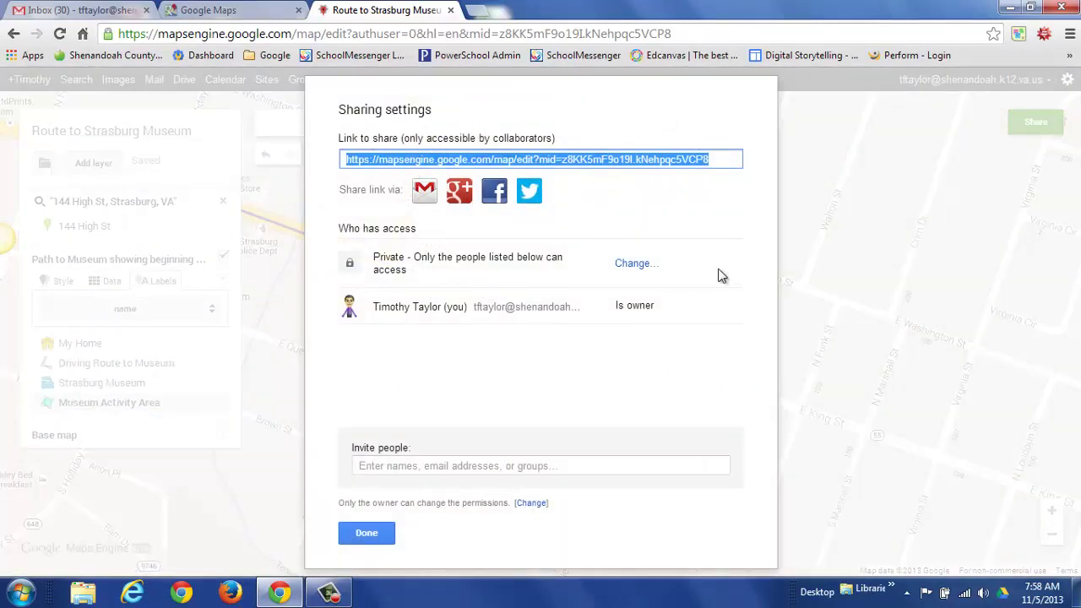
Set the map's visibility to Public on the web with Can view access and save.
left_click(630, 265)
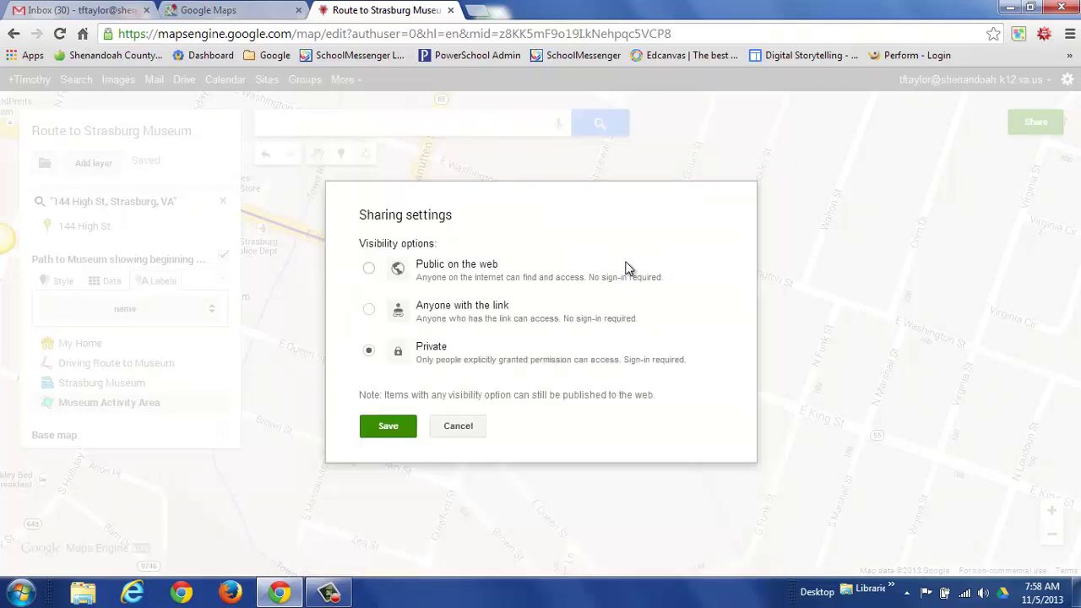
left_click(369, 270)
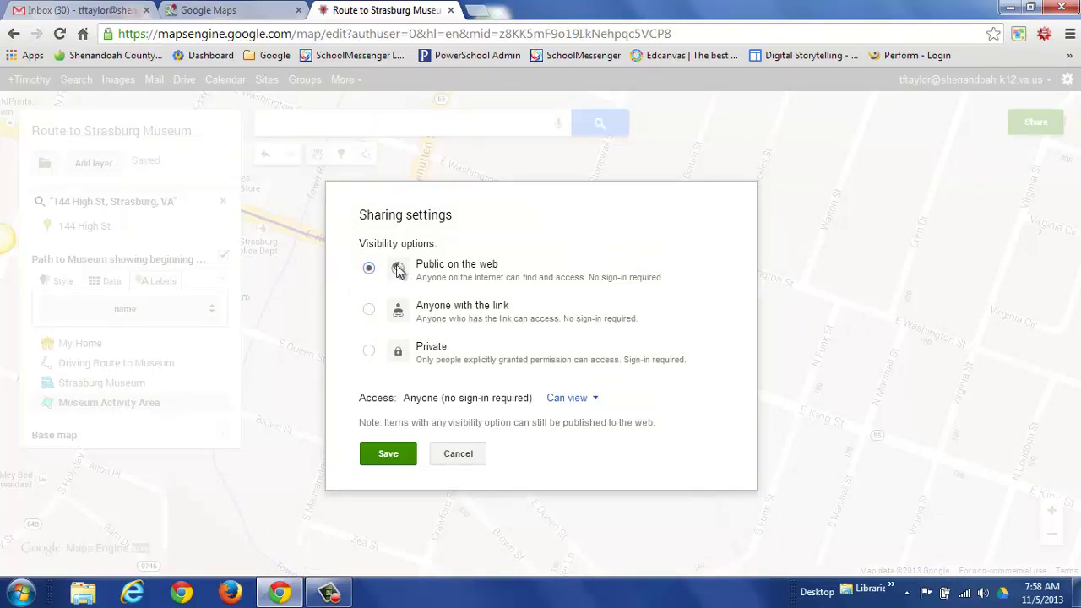
left_click(596, 400)
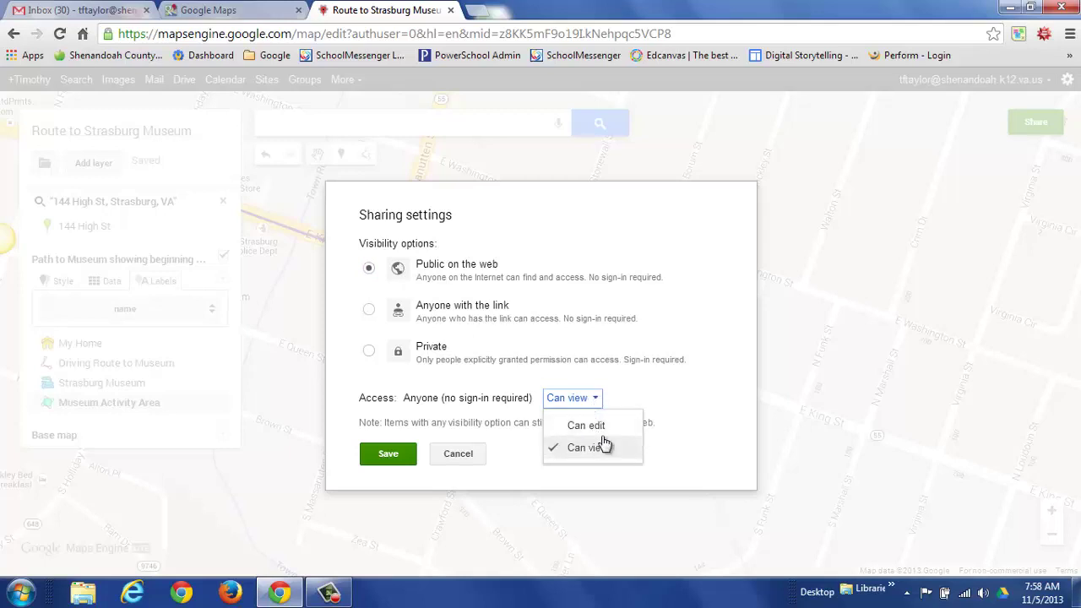
left_click(598, 405)
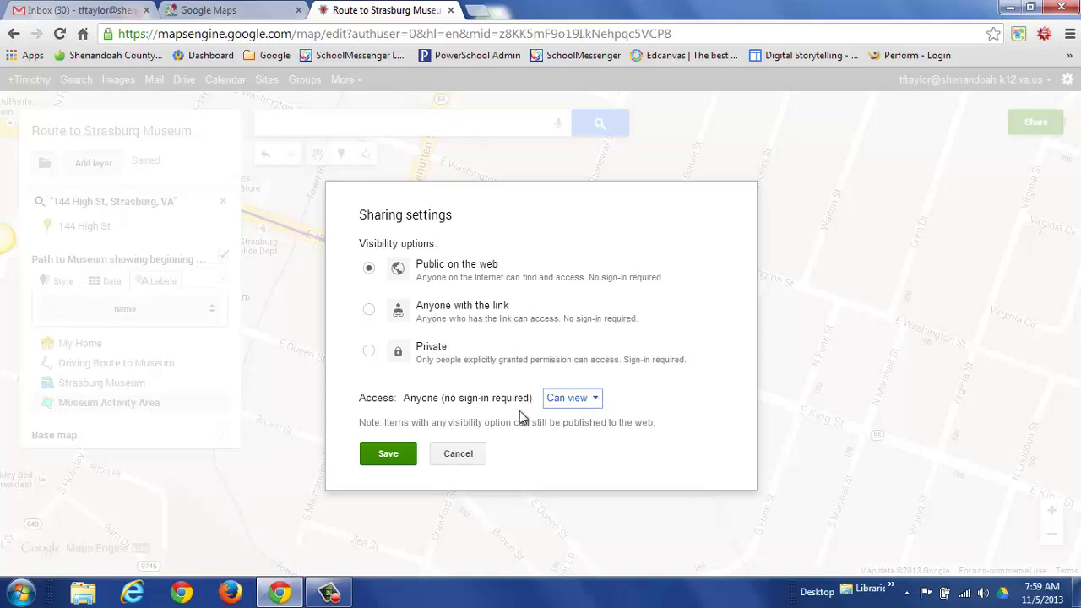
left_click(389, 457)
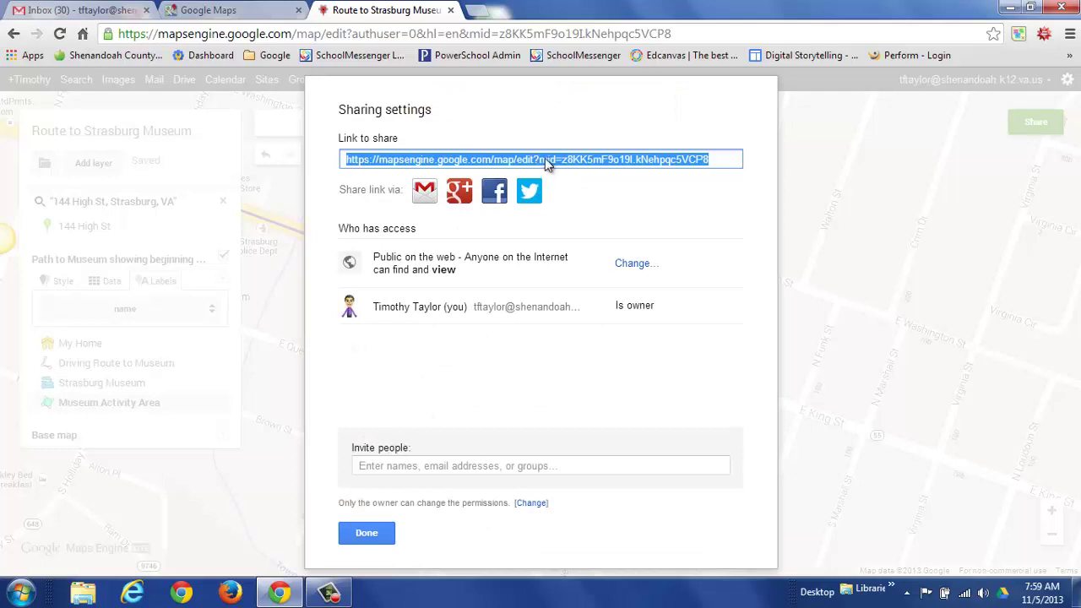
Copy the public share link of 'Route to Strasburg Museum', close sharing settings, then close its tab.
right_click(545, 158)
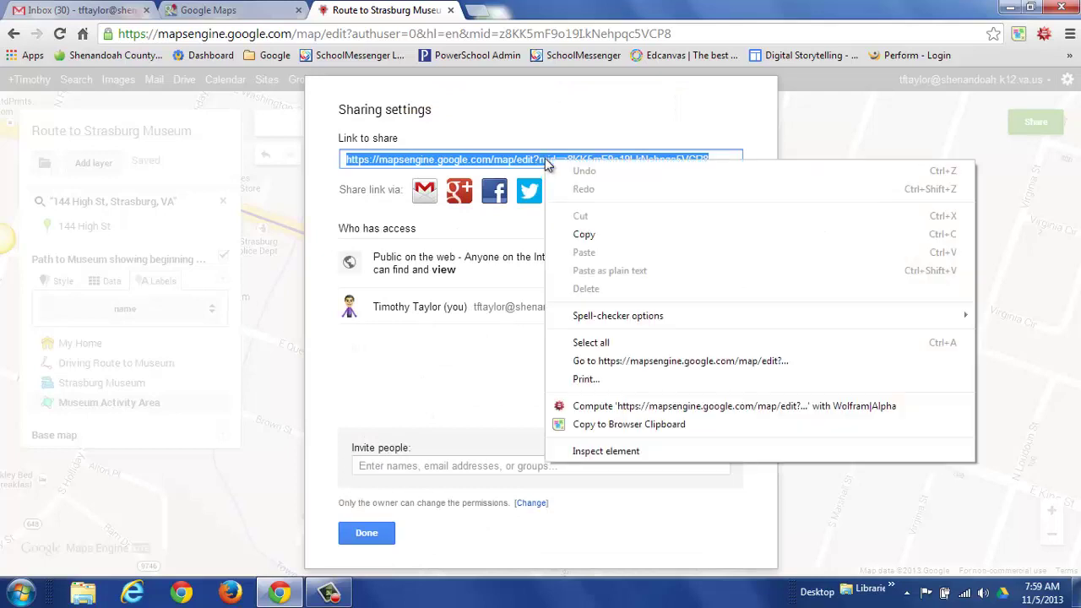
left_click(585, 234)
left_click(366, 533)
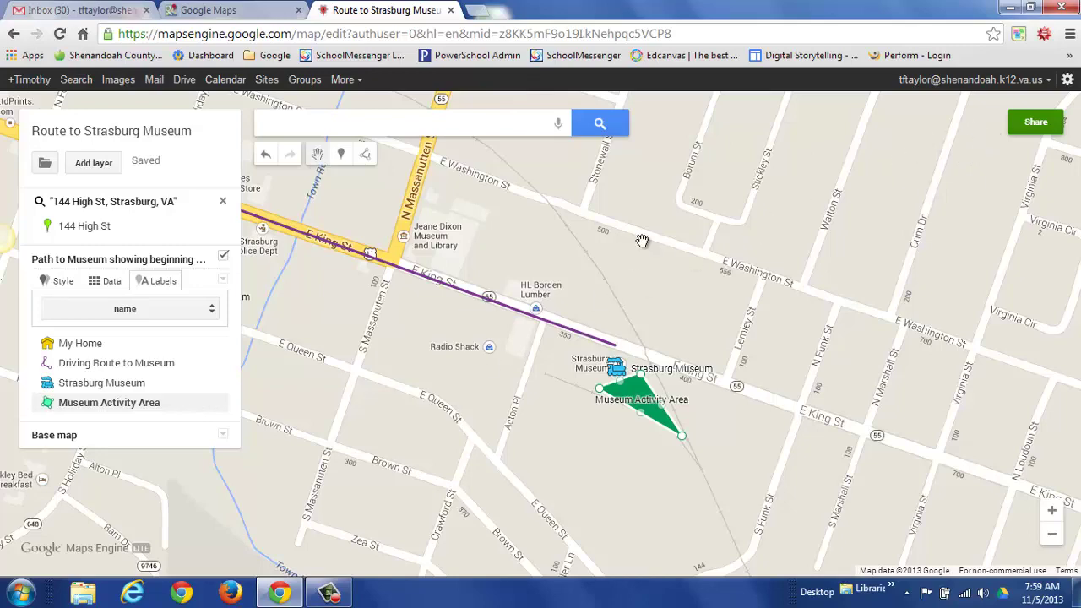
left_click(451, 11)
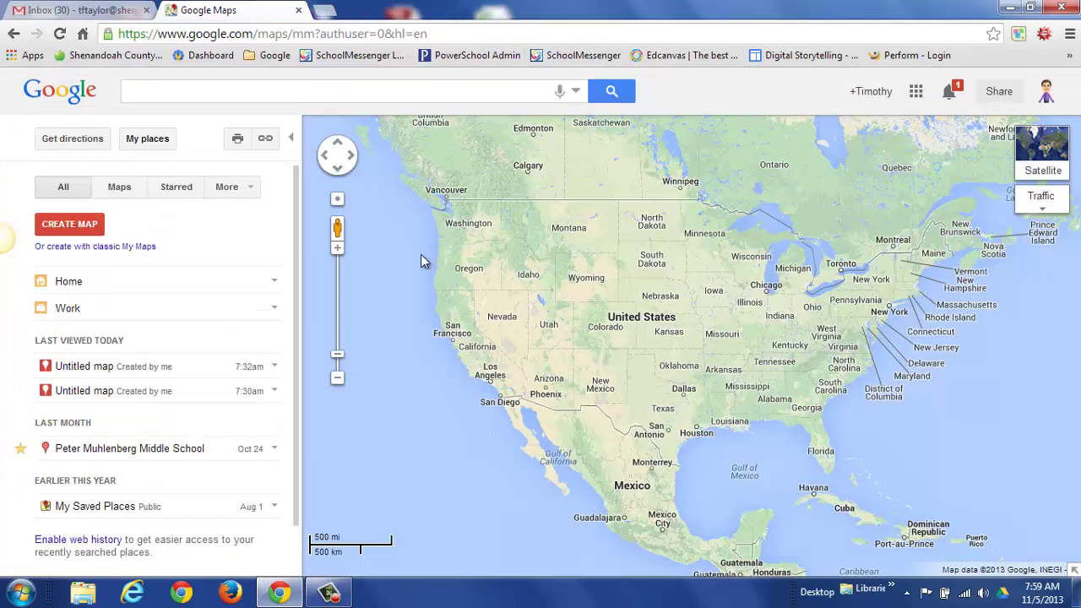